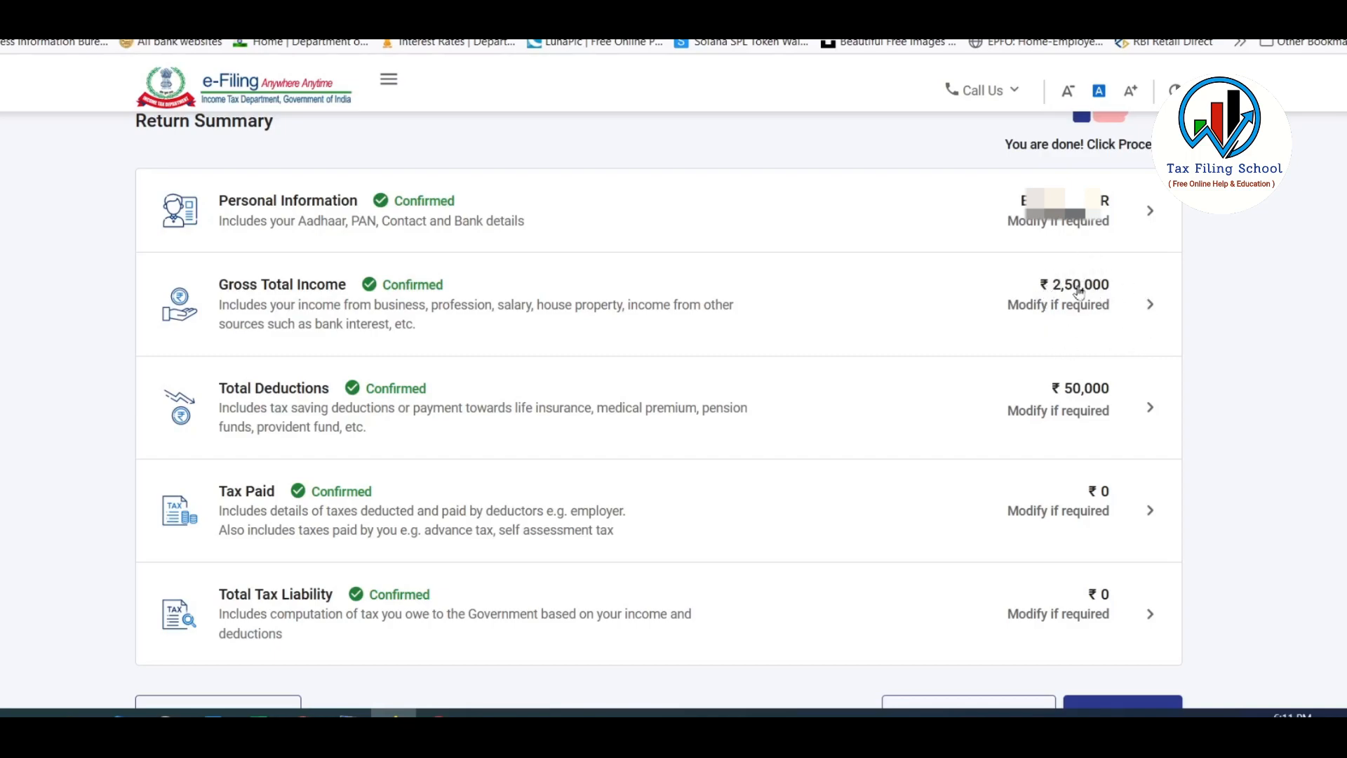
# - Review the income from other sources under Gross Total Income, and check the section totals in the return summary
pyautogui.click(1150, 309)
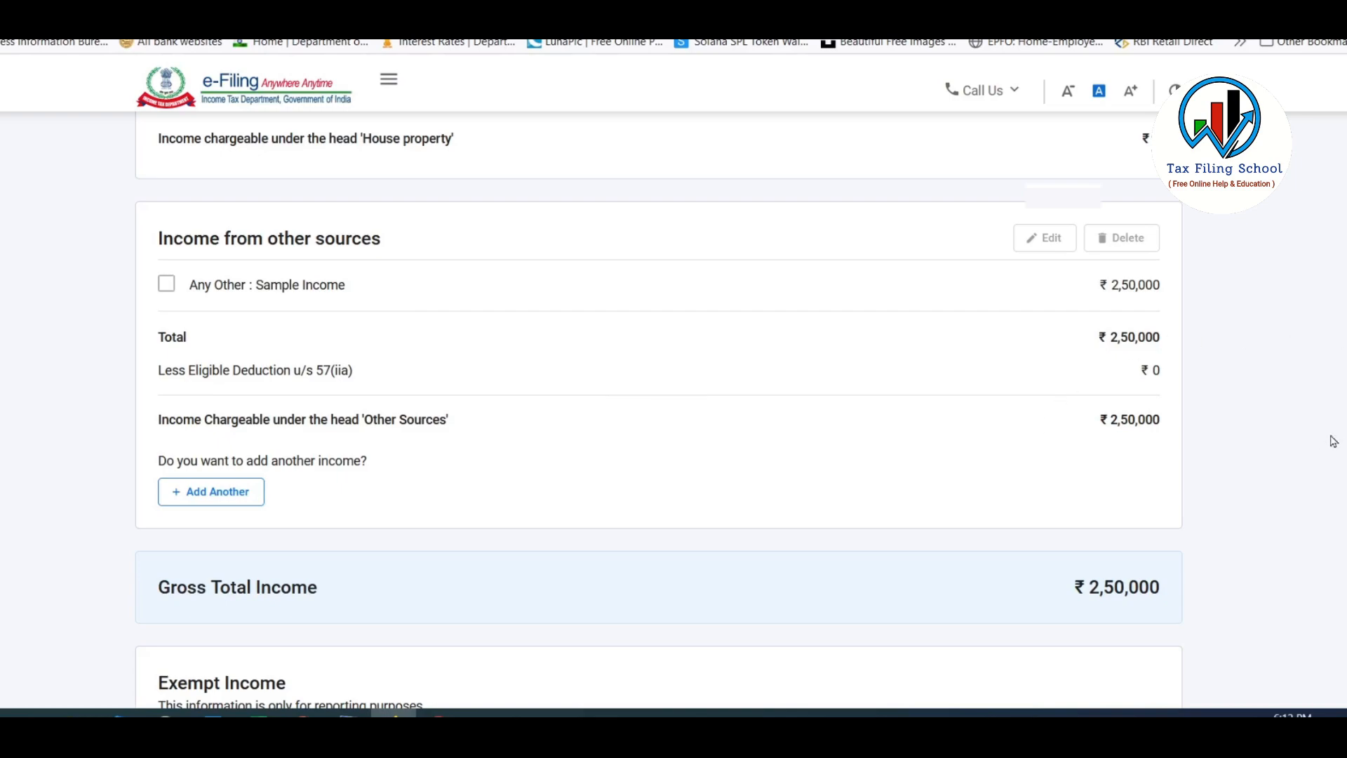
pyautogui.scroll(-1, 659, 420)
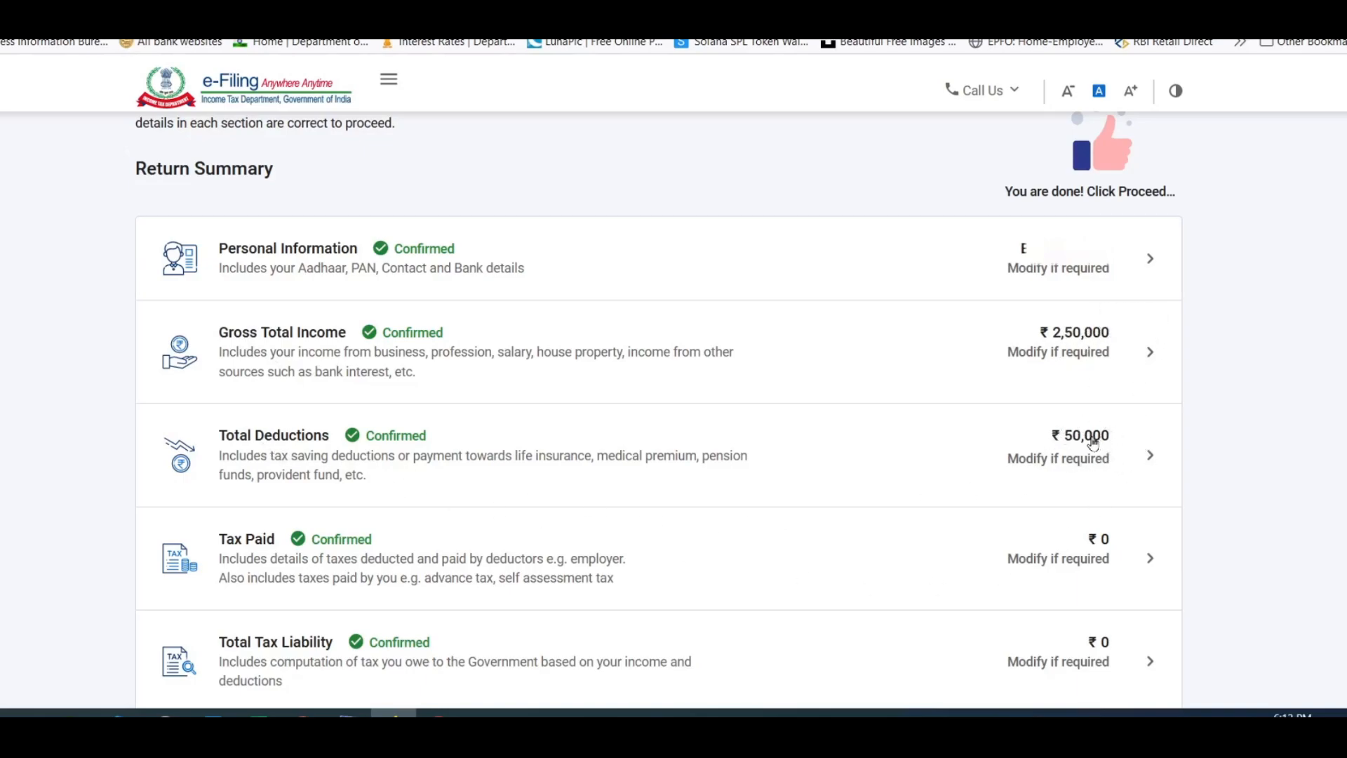
pyautogui.scroll(-2, 1088, 439)
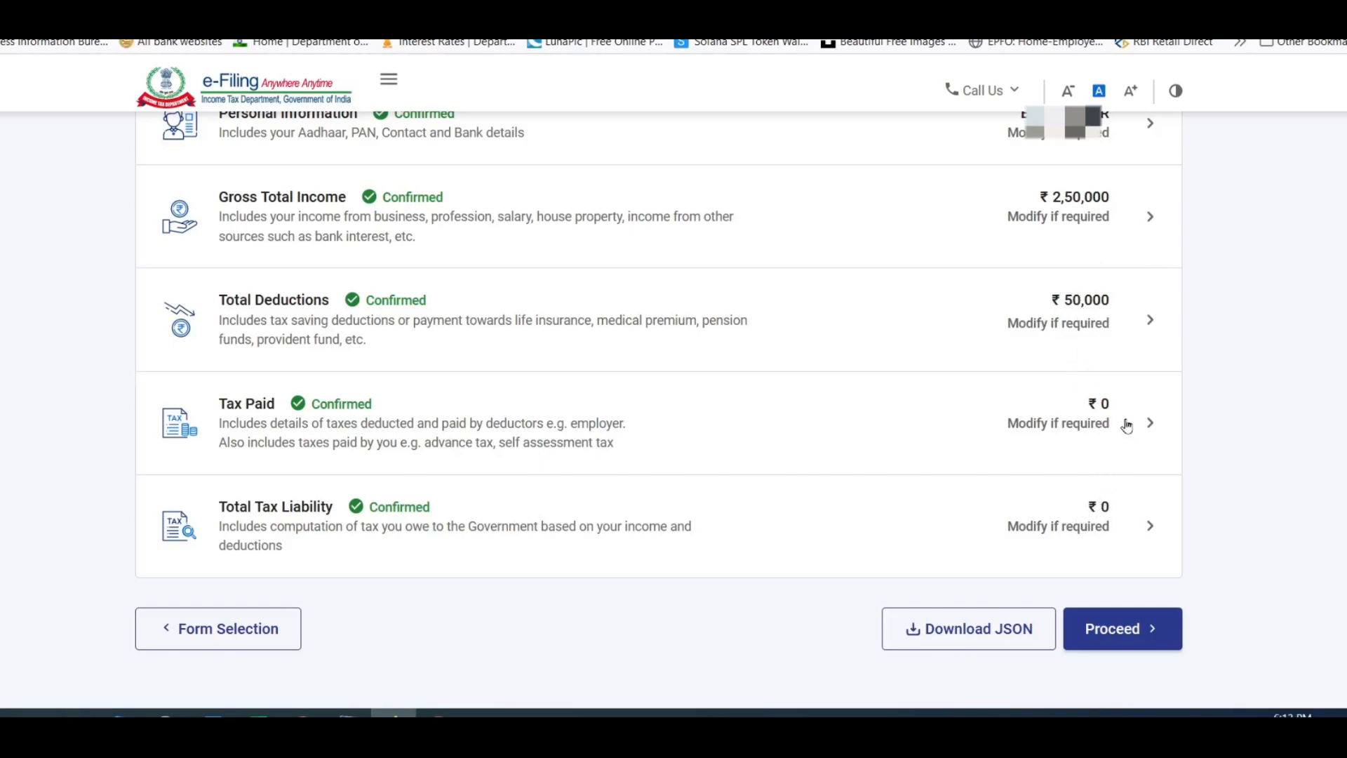
# - Review the Total Tax Liability computation through the section 234F fee and overall totals, and confirm the section
pyautogui.click(1108, 512)
pyautogui.scroll(-5, 1107, 511)
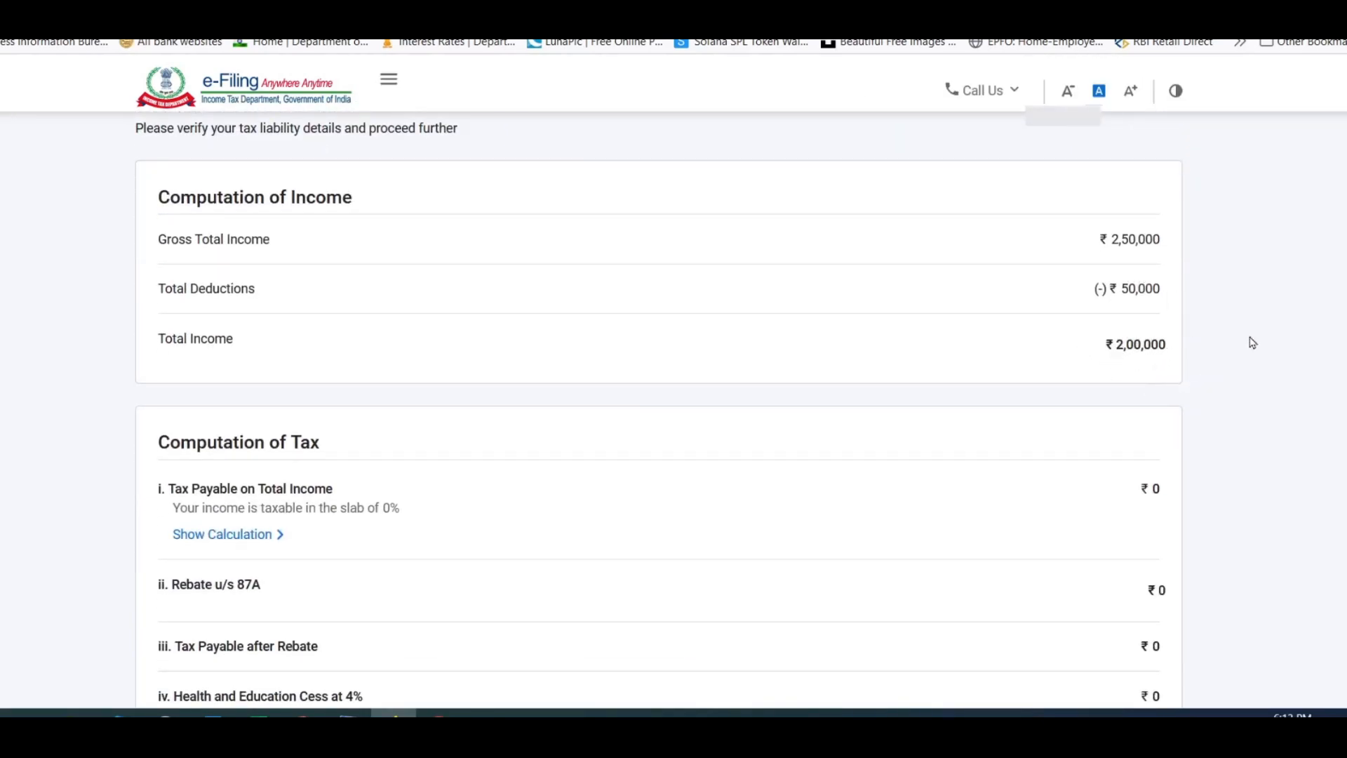
pyautogui.scroll(-10, 659, 407)
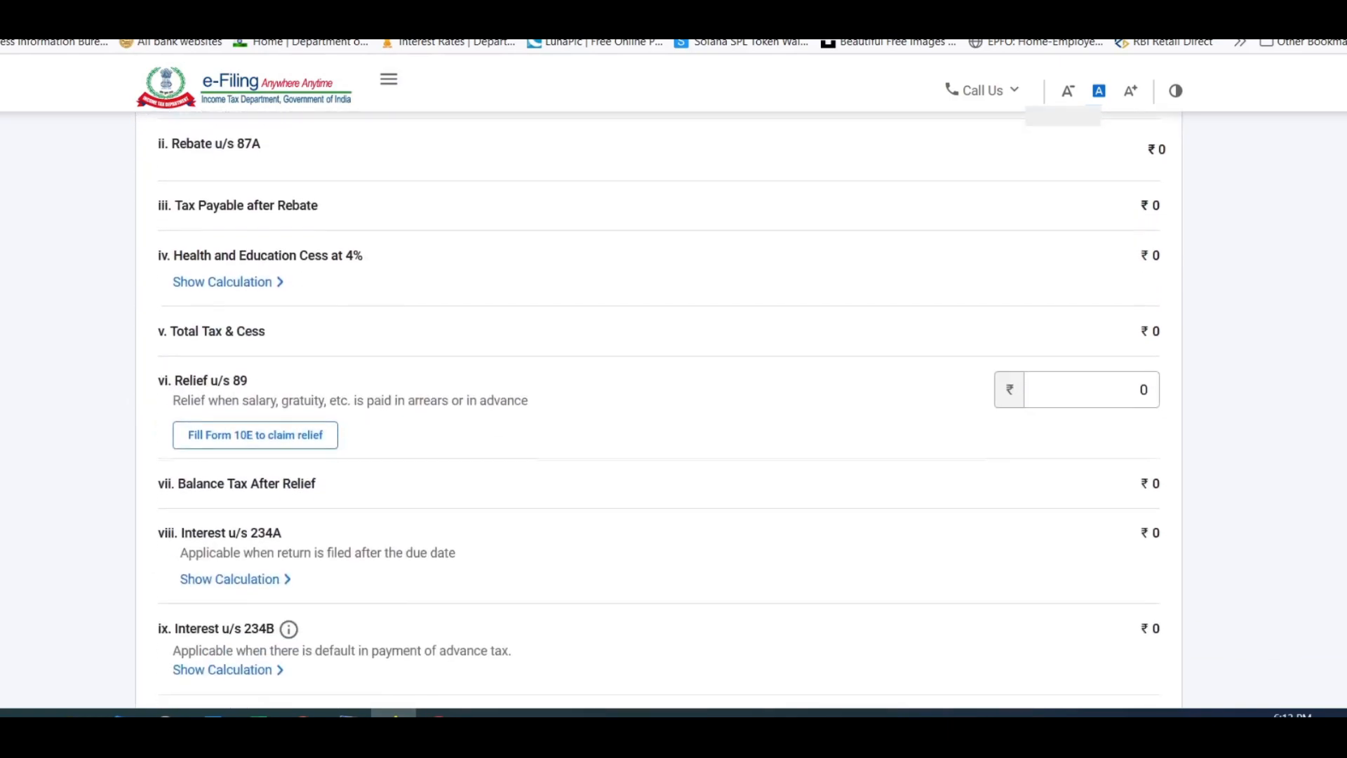
pyautogui.scroll(-1, 1080, 555)
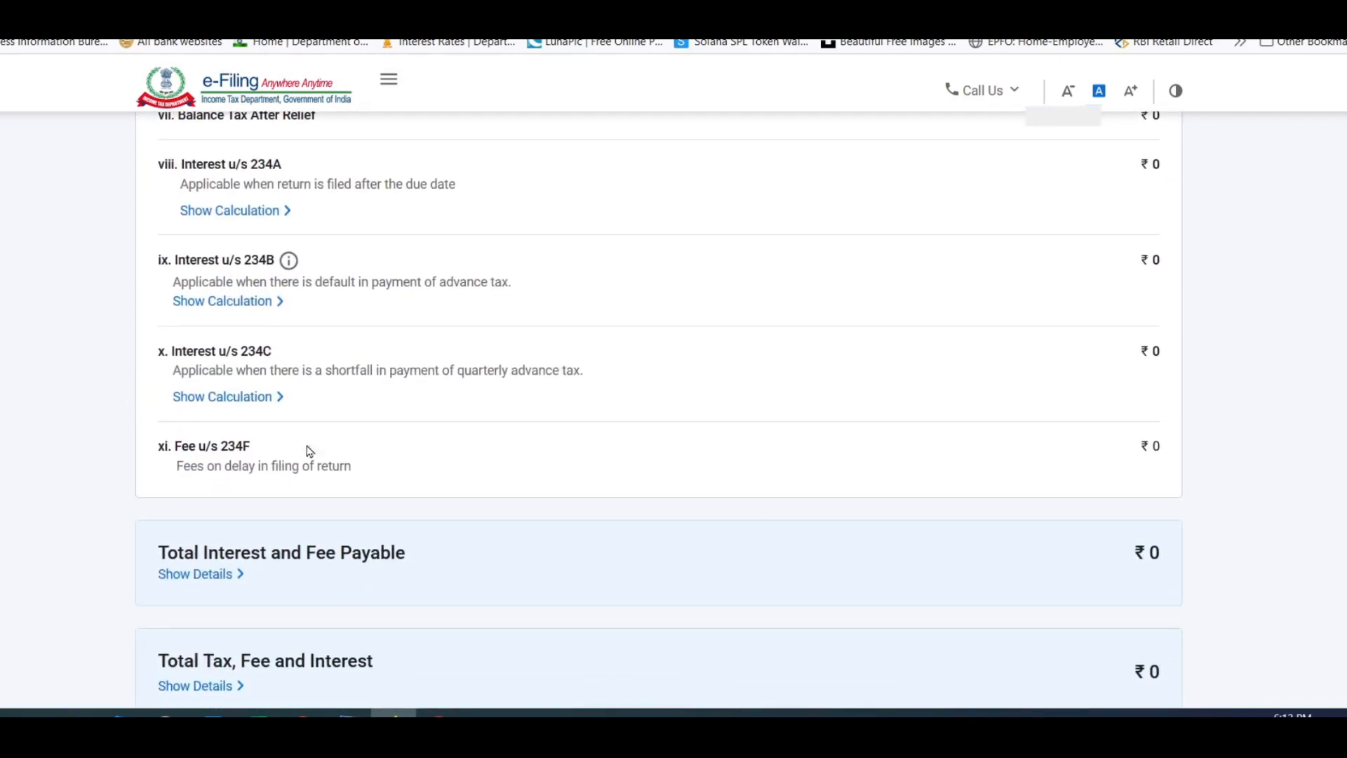
pyautogui.scroll(-1, 1181, 516)
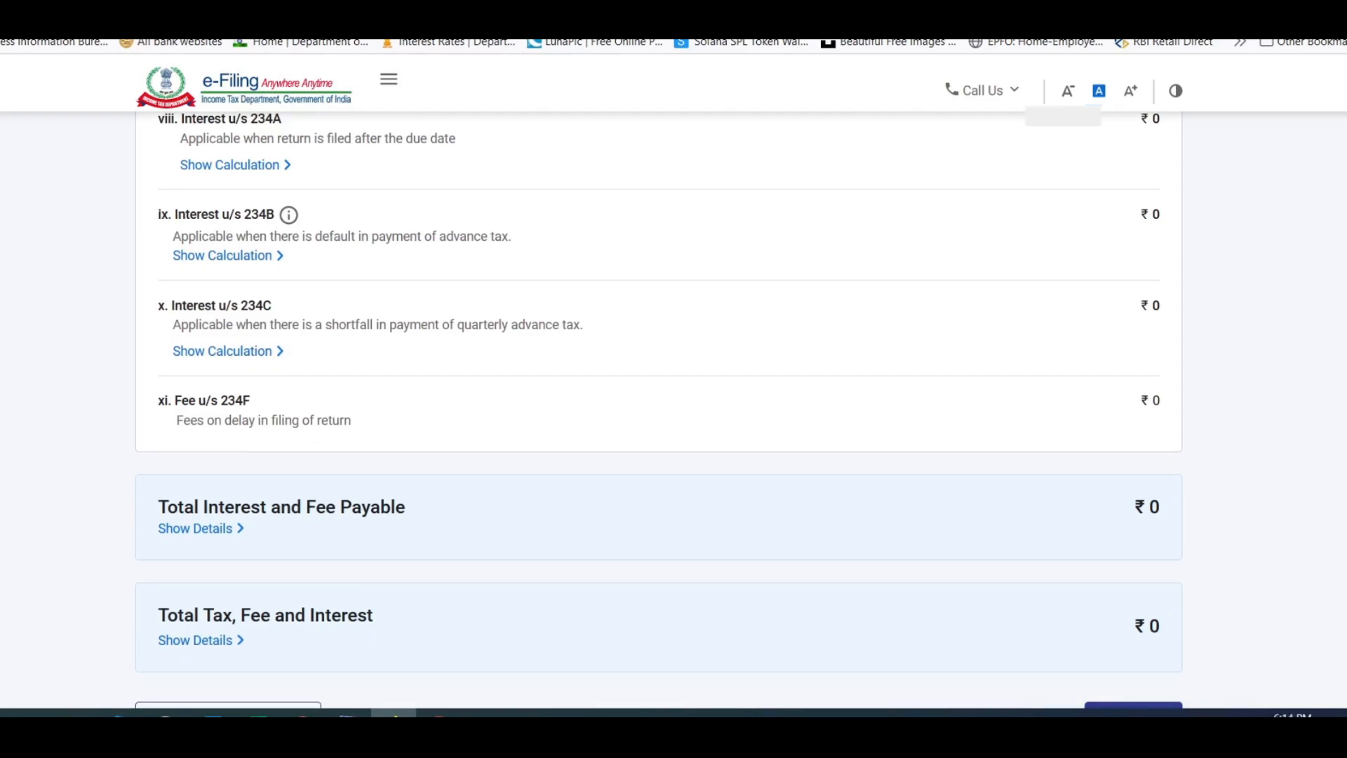
pyautogui.scroll(-2, 1119, 632)
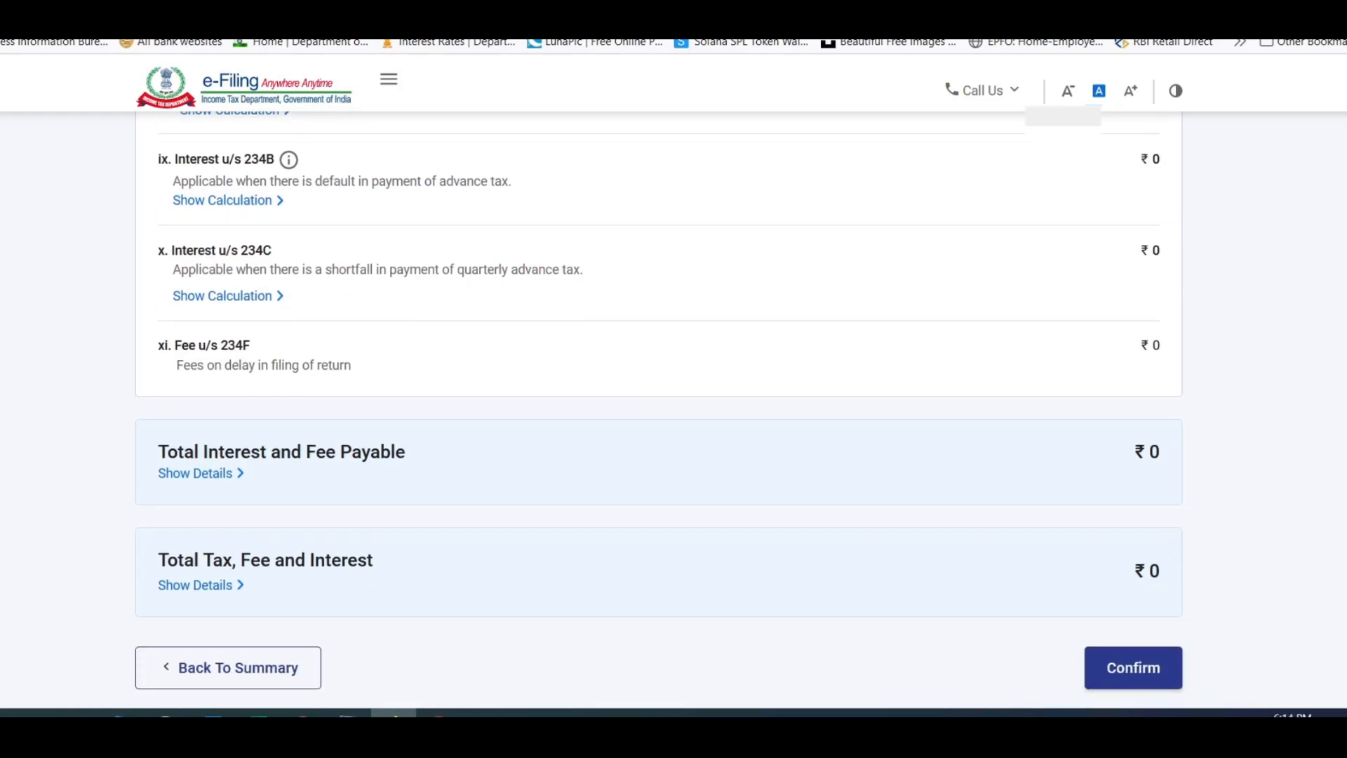
pyautogui.click(1123, 635)
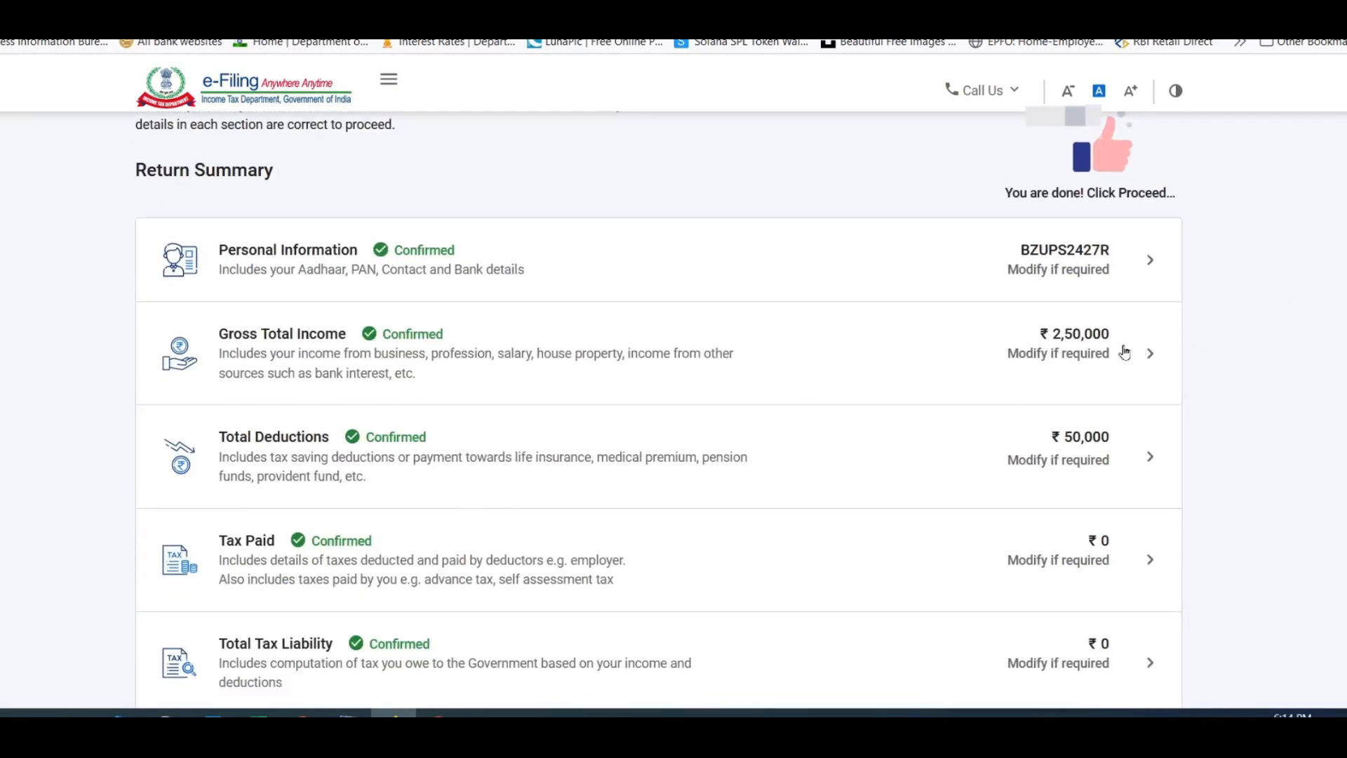
# - Change the Sample Income amount under income from other sources to 2,60,000 and confirm the Gross Total Income section
pyautogui.click(1124, 353)
pyautogui.click(168, 217)
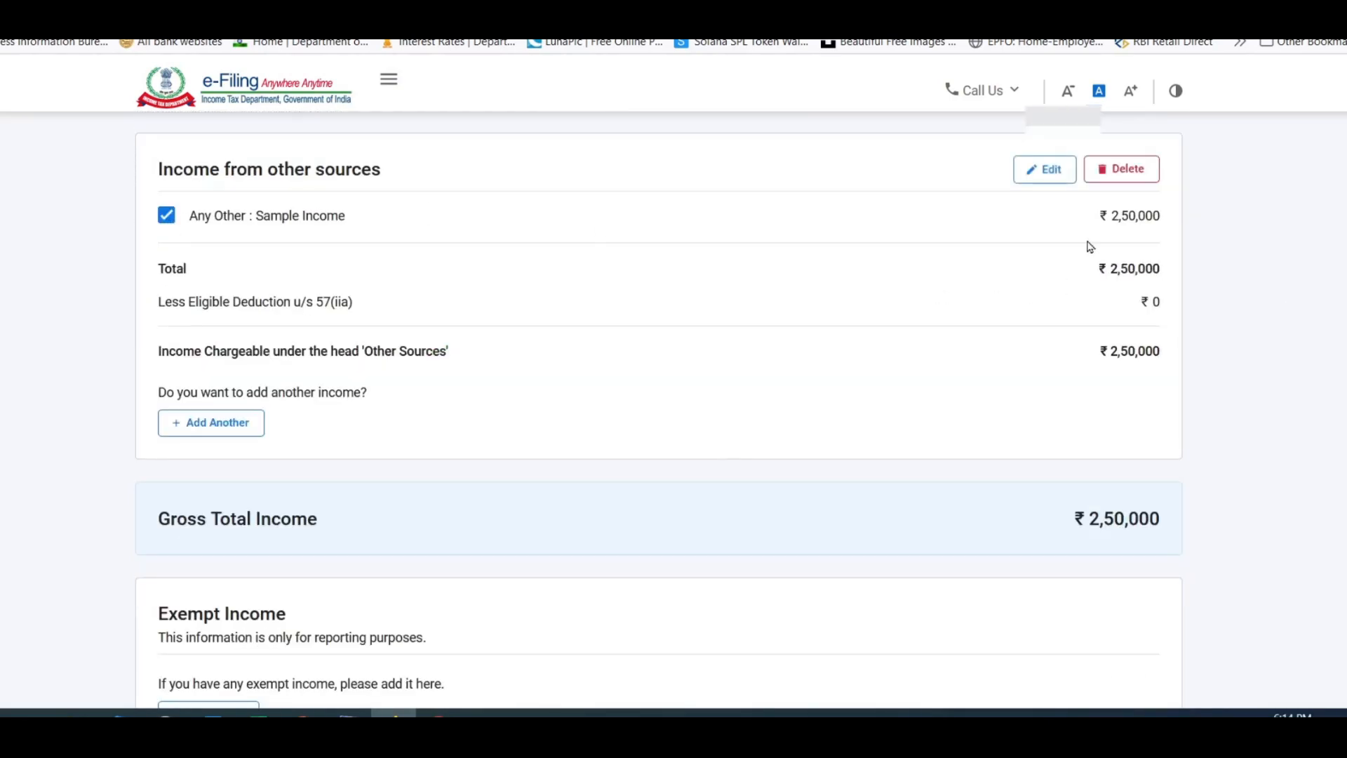
pyautogui.click(1050, 175)
pyautogui.click(572, 394)
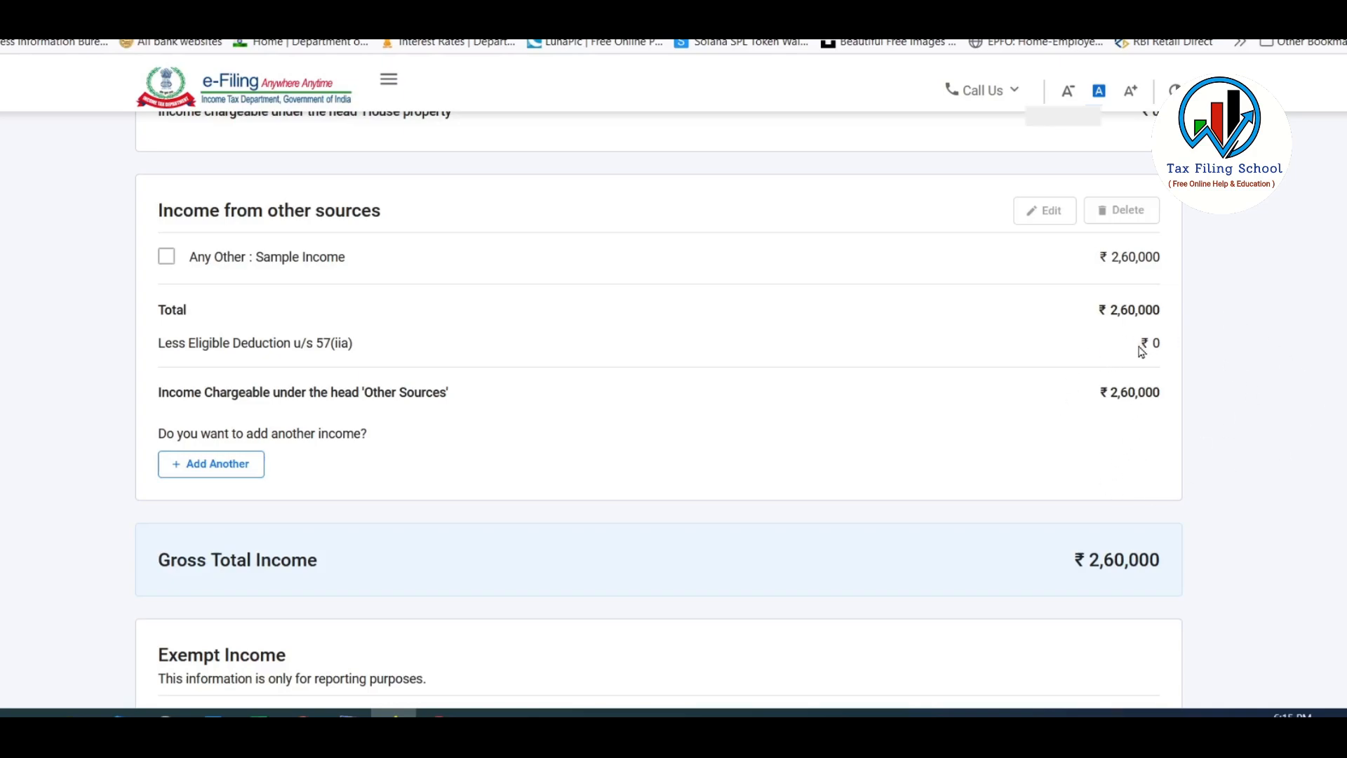
pyautogui.scroll(-5, 1320, 529)
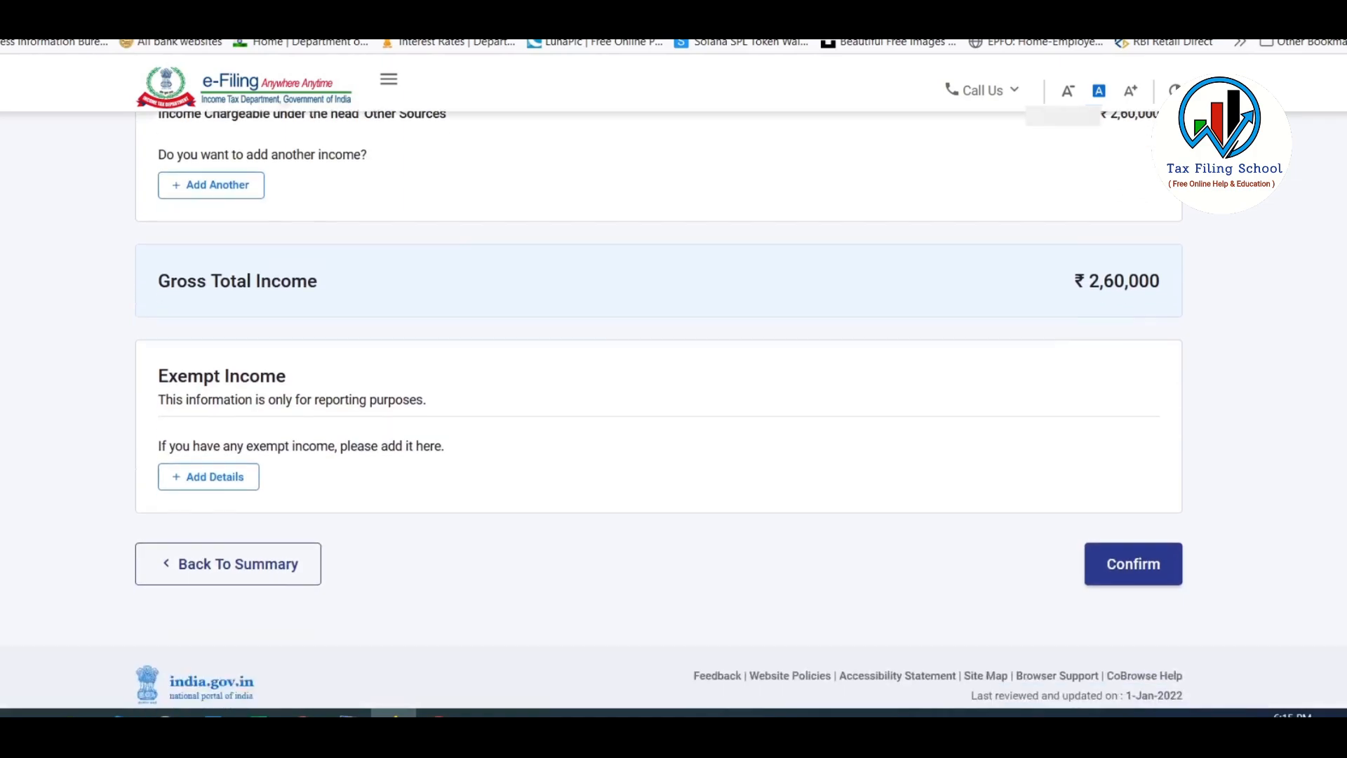
pyautogui.click(1134, 521)
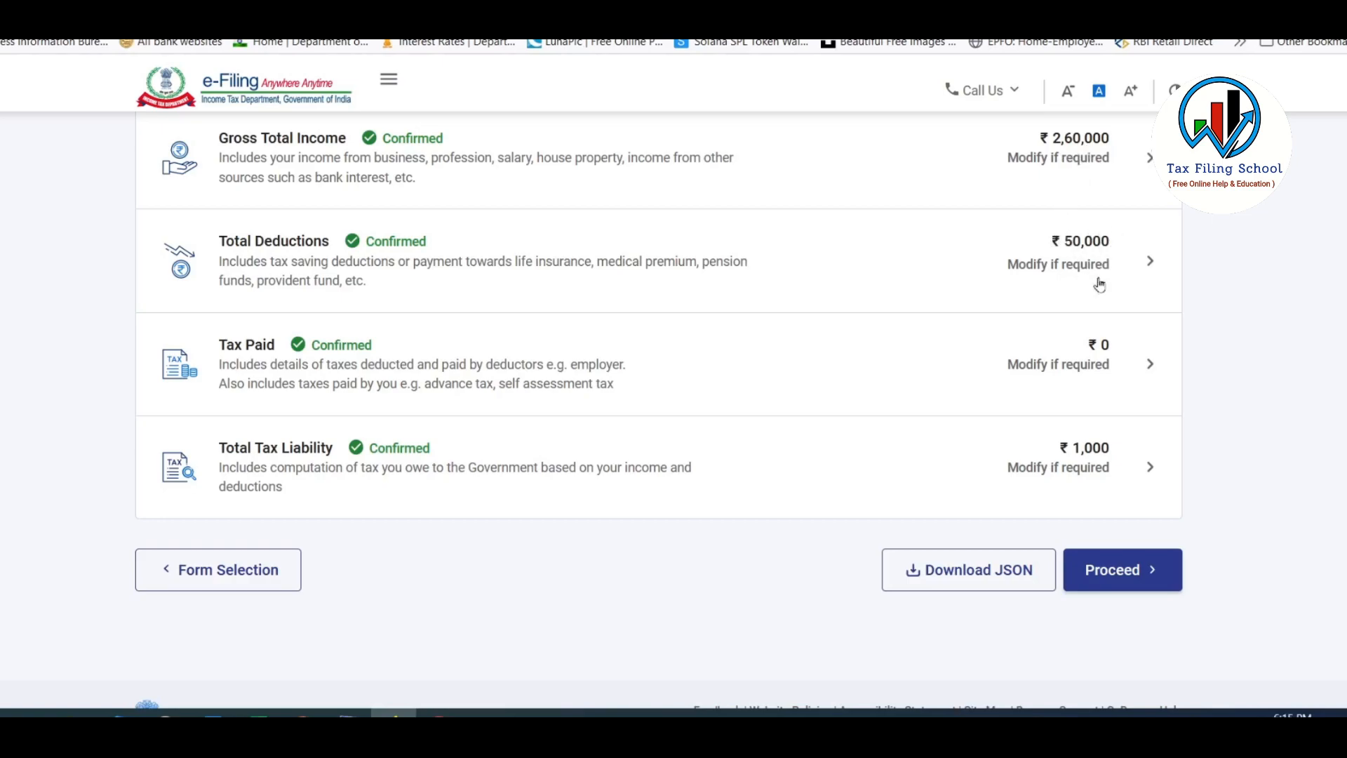
# - Open Total Tax Liability and examine the income computation, the late-filing fee u/s 234F and the total payable
pyautogui.click(1114, 470)
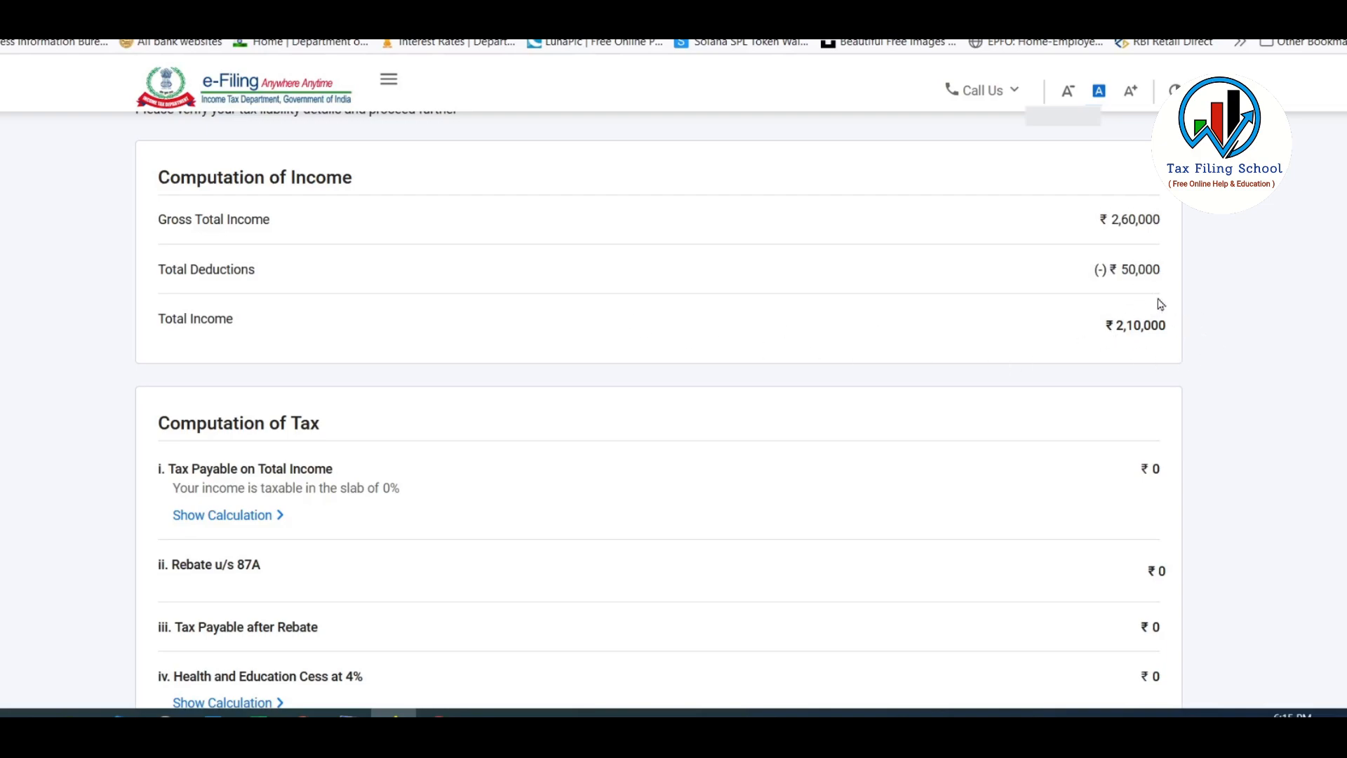
pyautogui.scroll(-10, 659, 414)
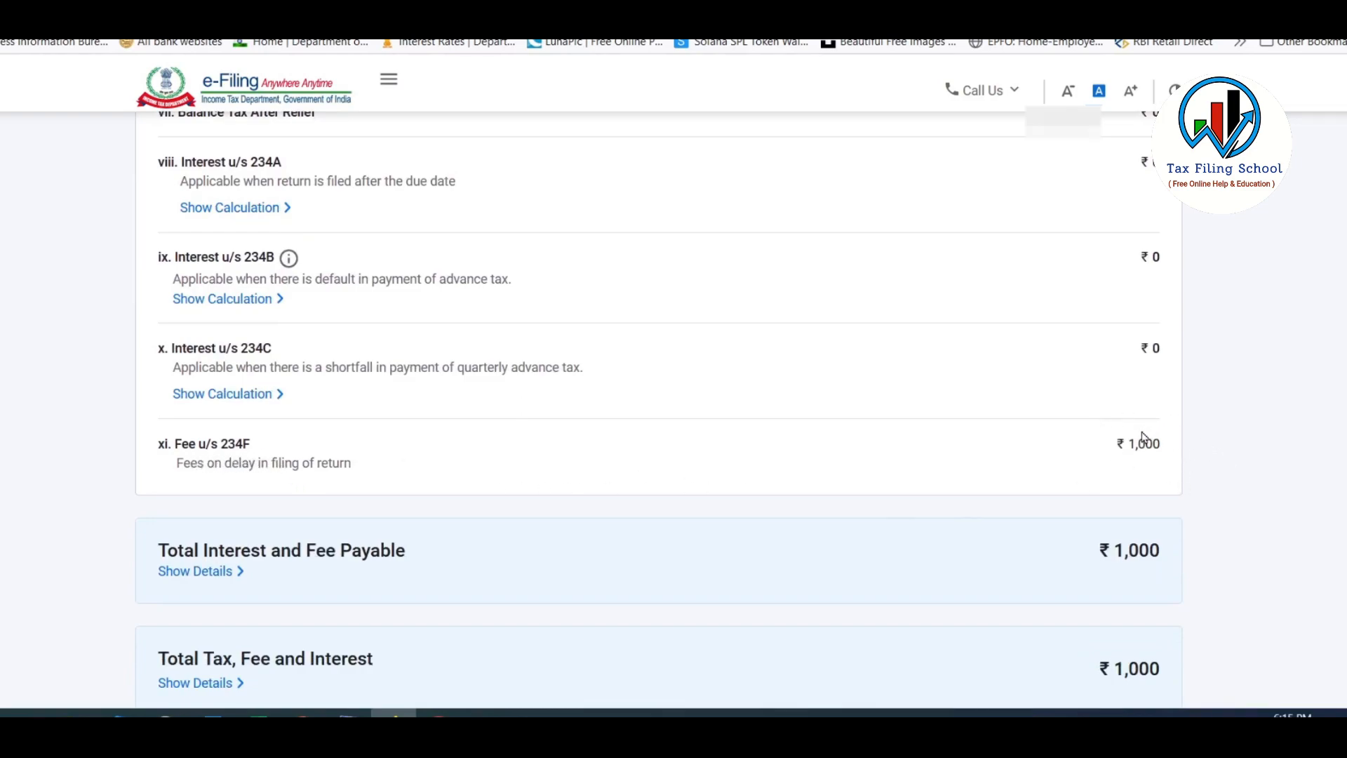
pyautogui.scroll(-2, 1143, 437)
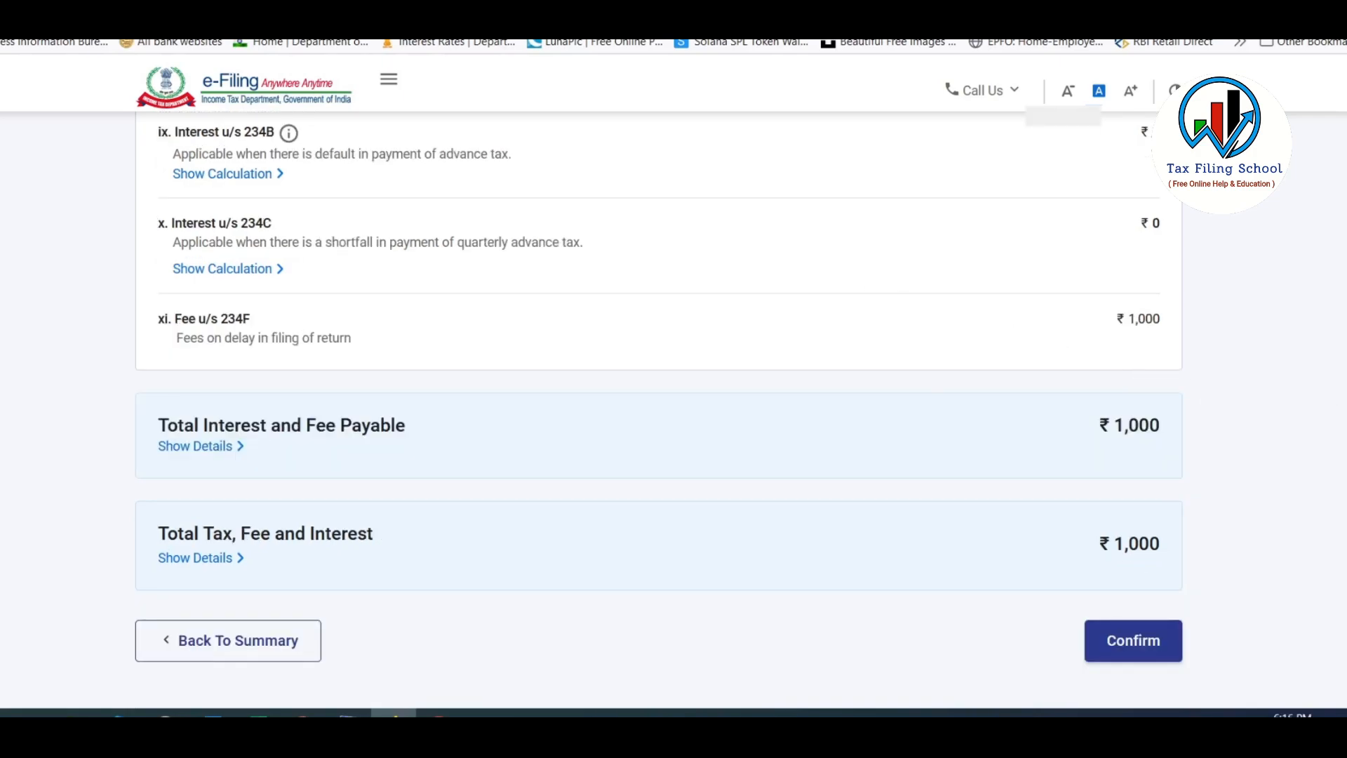
pyautogui.scroll(15, 658, 407)
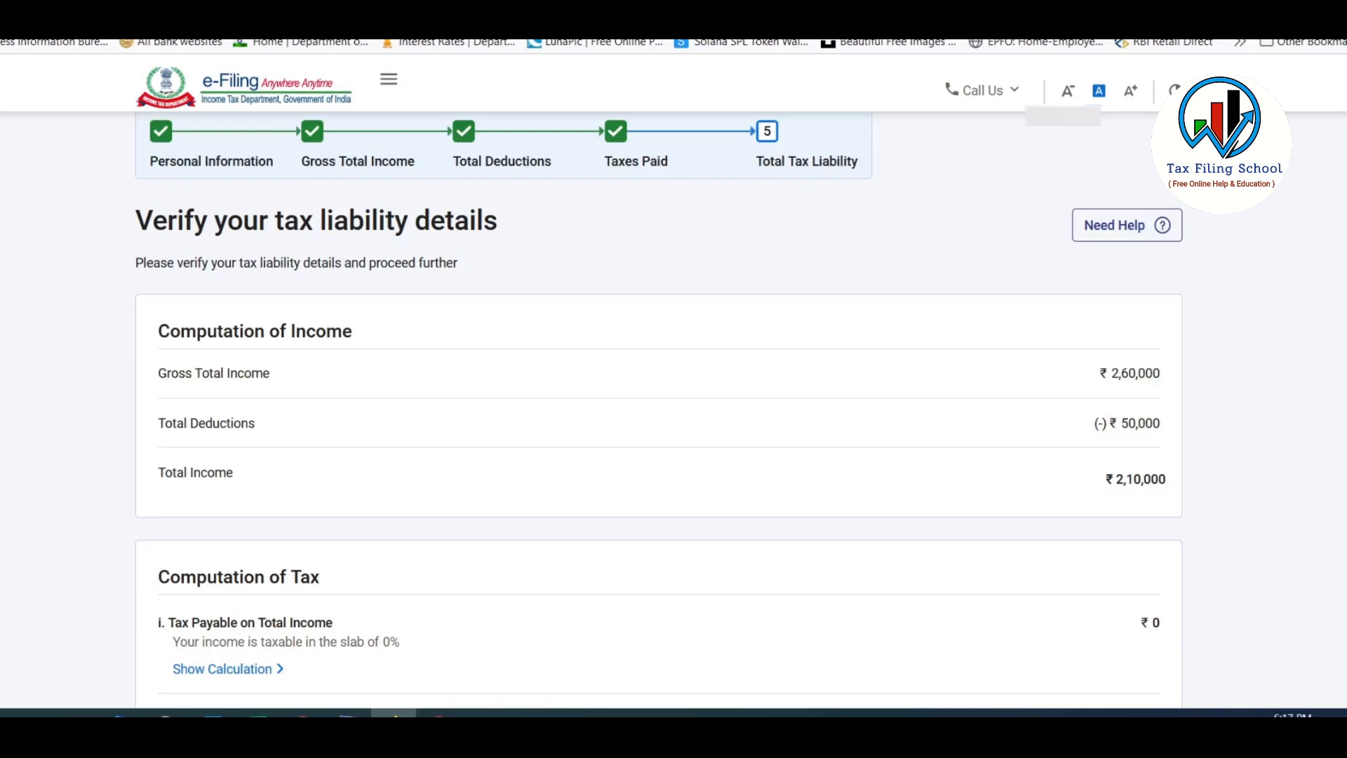
pyautogui.scroll(-1, 659, 404)
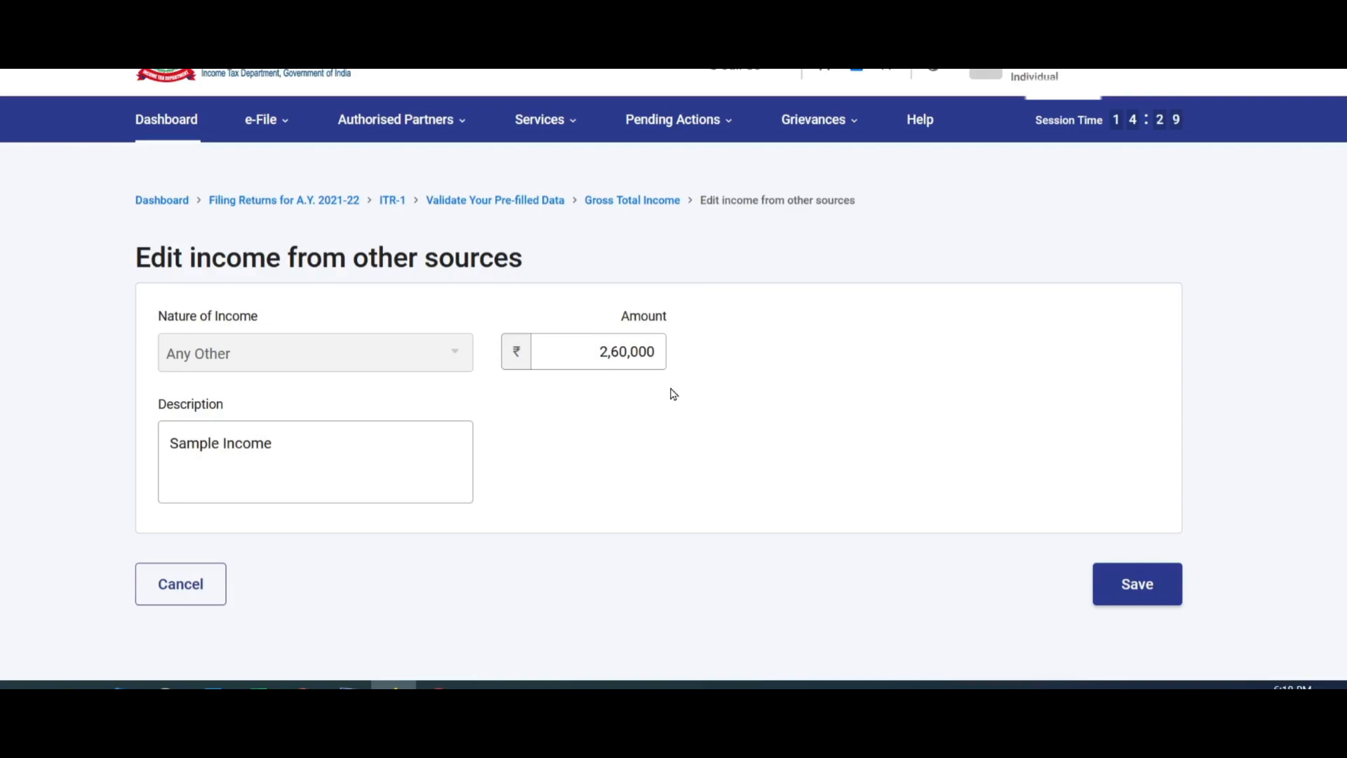
# - Set the Sample Income amount under income from other sources to 5,00,000
pyautogui.click(609, 352)
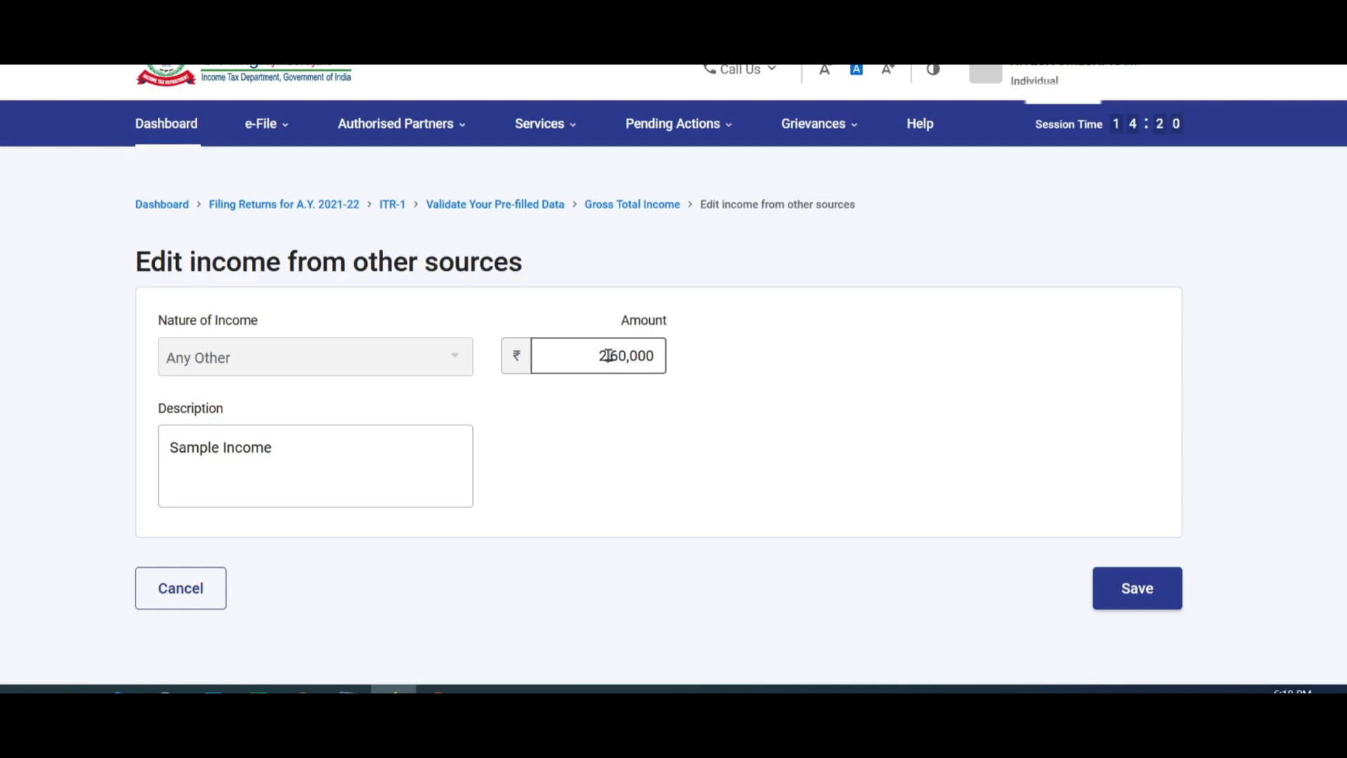
pyautogui.moveTo(602, 356); pyautogui.dragTo(596, 354)
pyautogui.click(595, 354)
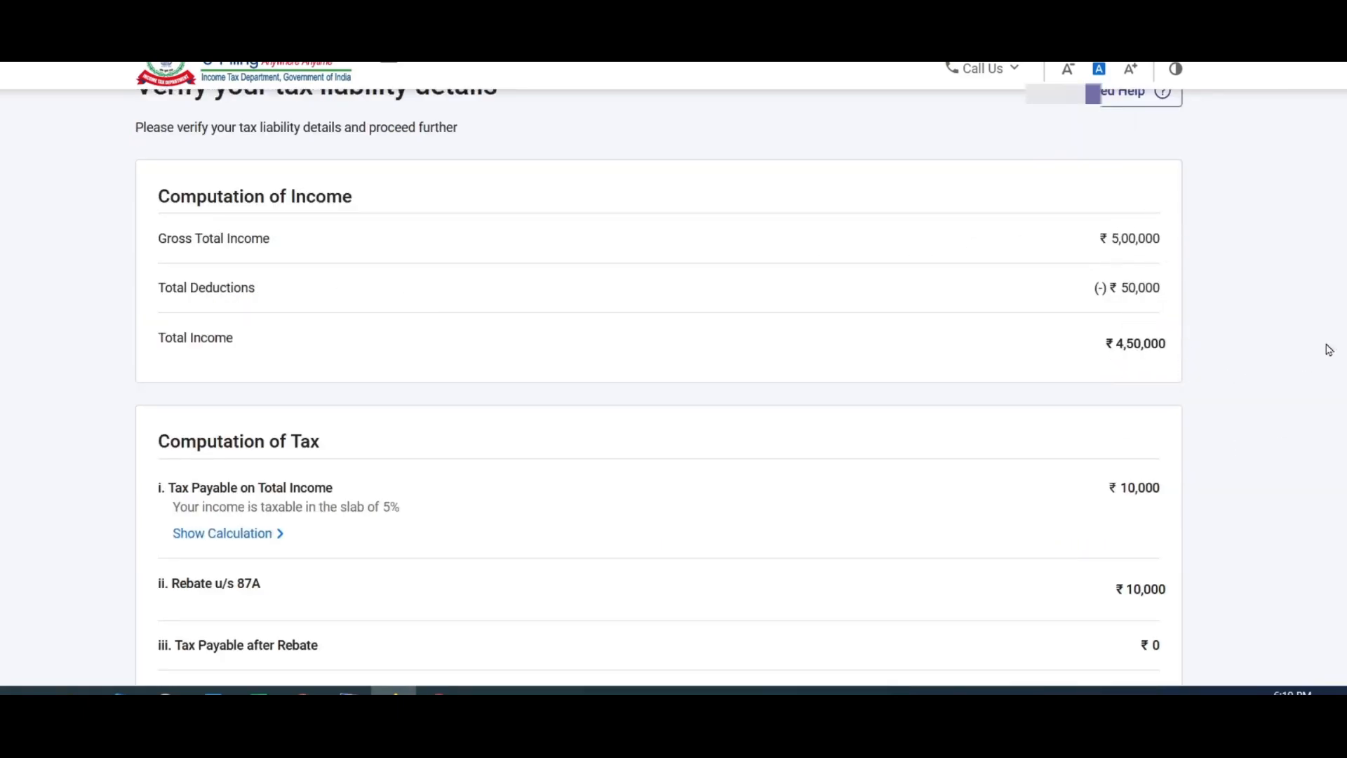
# - Check the section 87A rebate, interest items and section 234F fee in the tax computation, and confirm the tax liability
pyautogui.scroll(-5, 1146, 138)
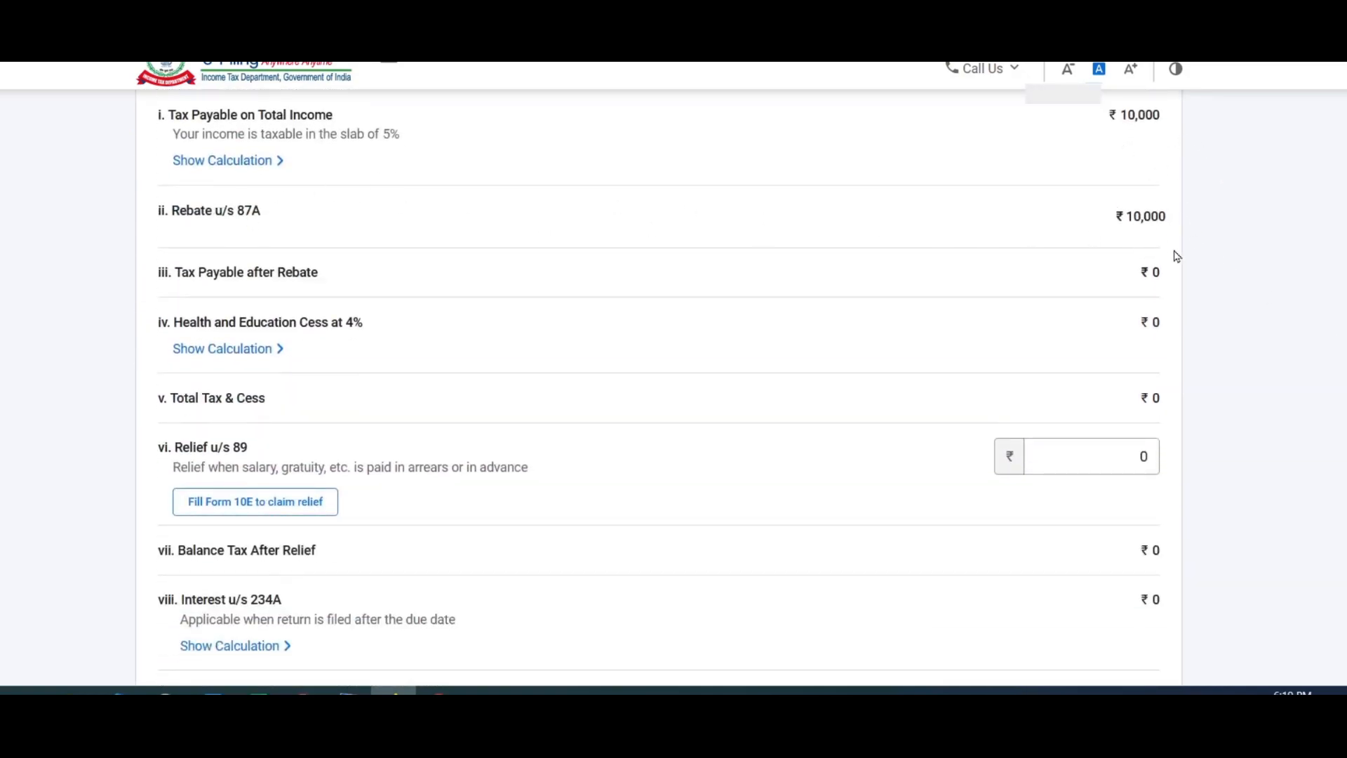
pyautogui.scroll(-5, 1146, 386)
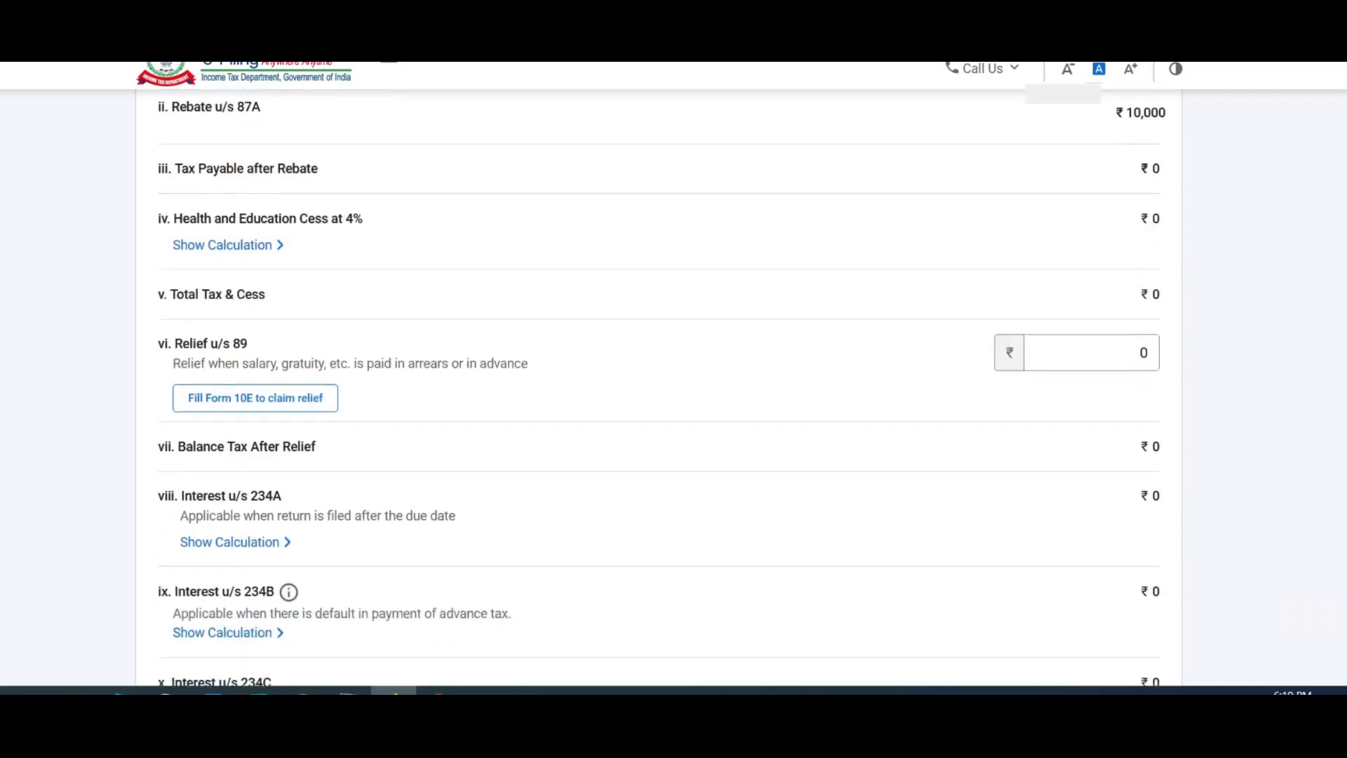
pyautogui.scroll(-1, 1156, 453)
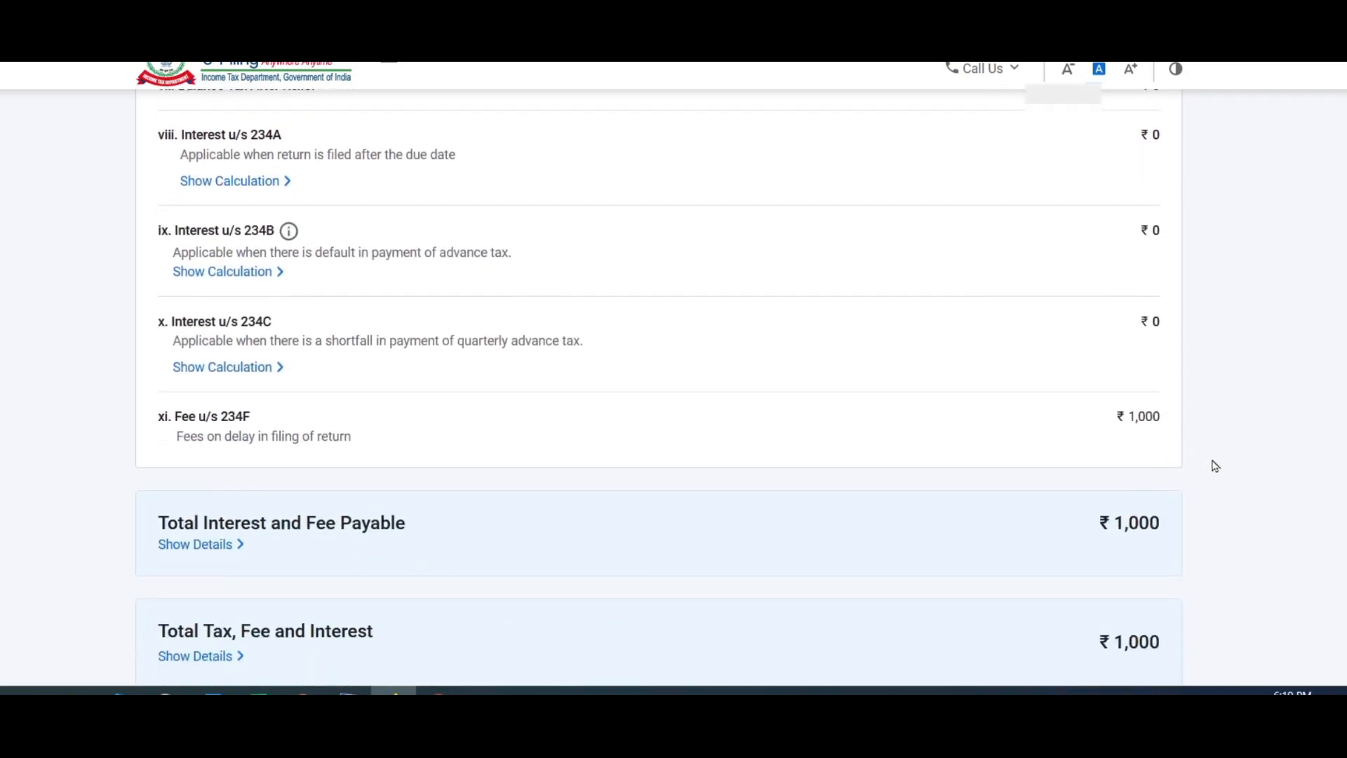
pyautogui.scroll(-2, 659, 376)
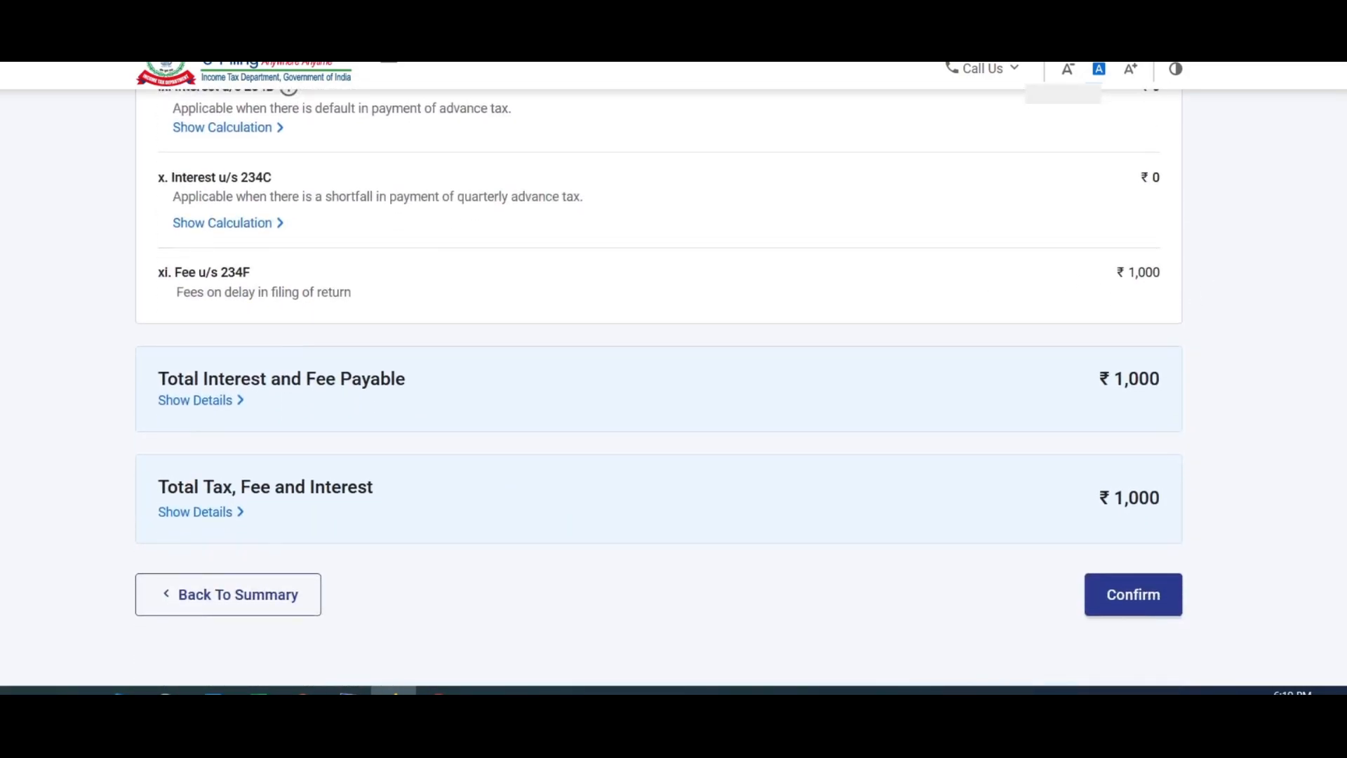
pyautogui.scroll(1, 659, 376)
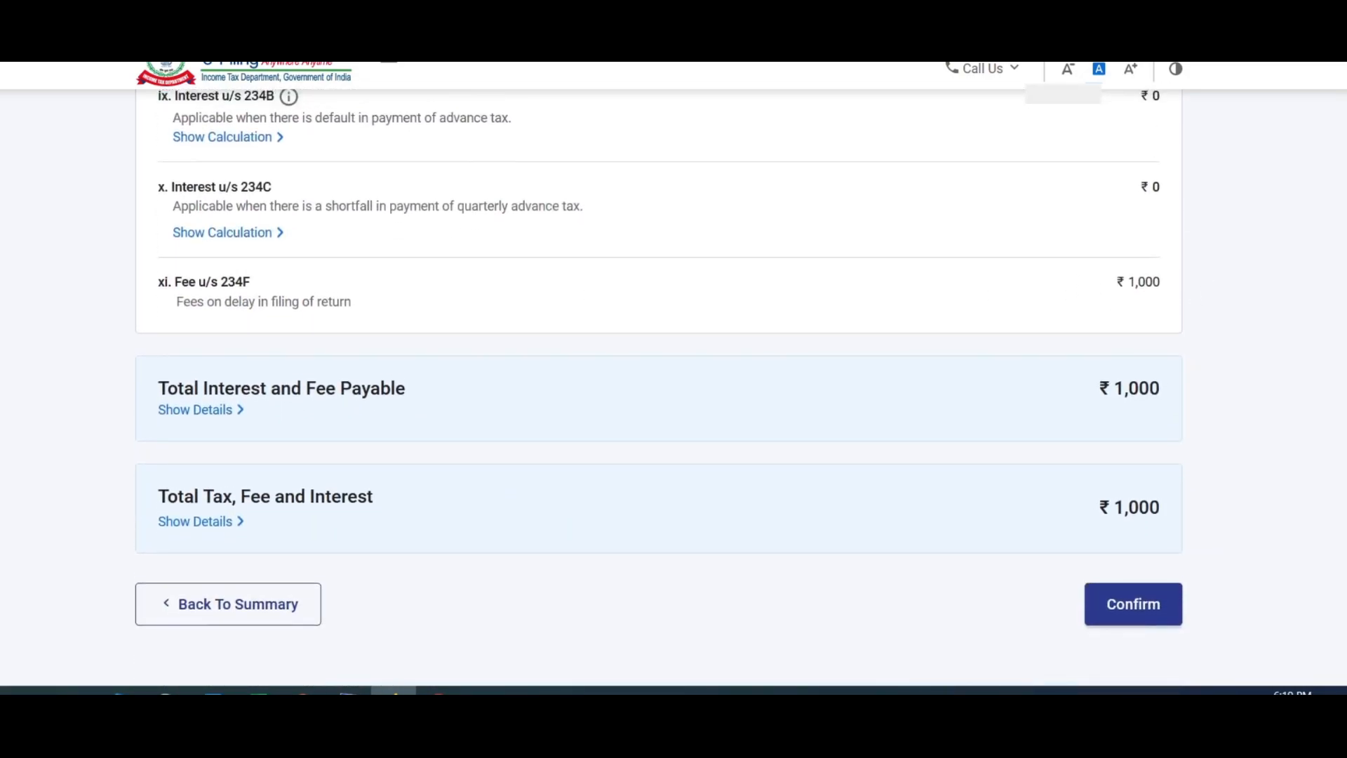
pyautogui.click(1123, 605)
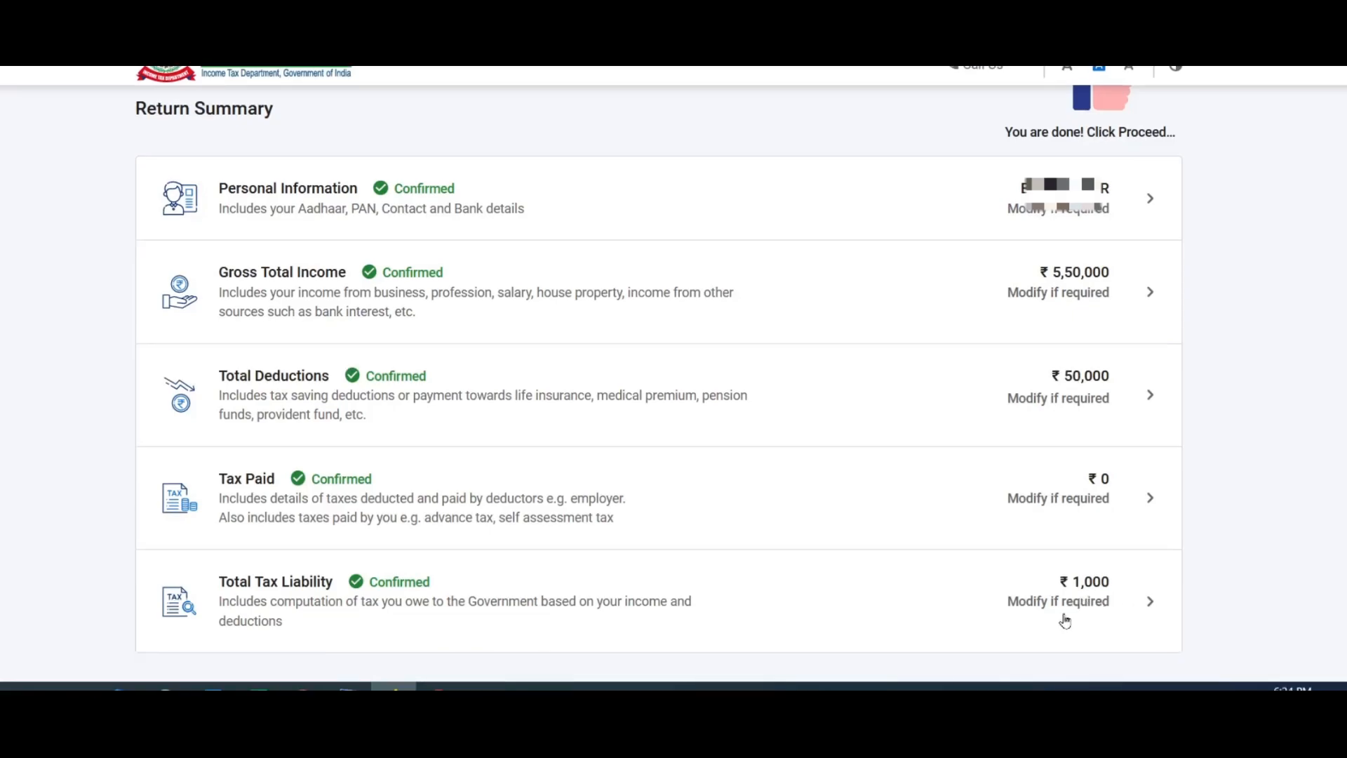
# - Reopen Total Tax Liability, compare total income with the tax payable, 87A rebate and late-filing fee, and confirm the section
pyautogui.click(1096, 595)
pyautogui.scroll(-5, 1094, 593)
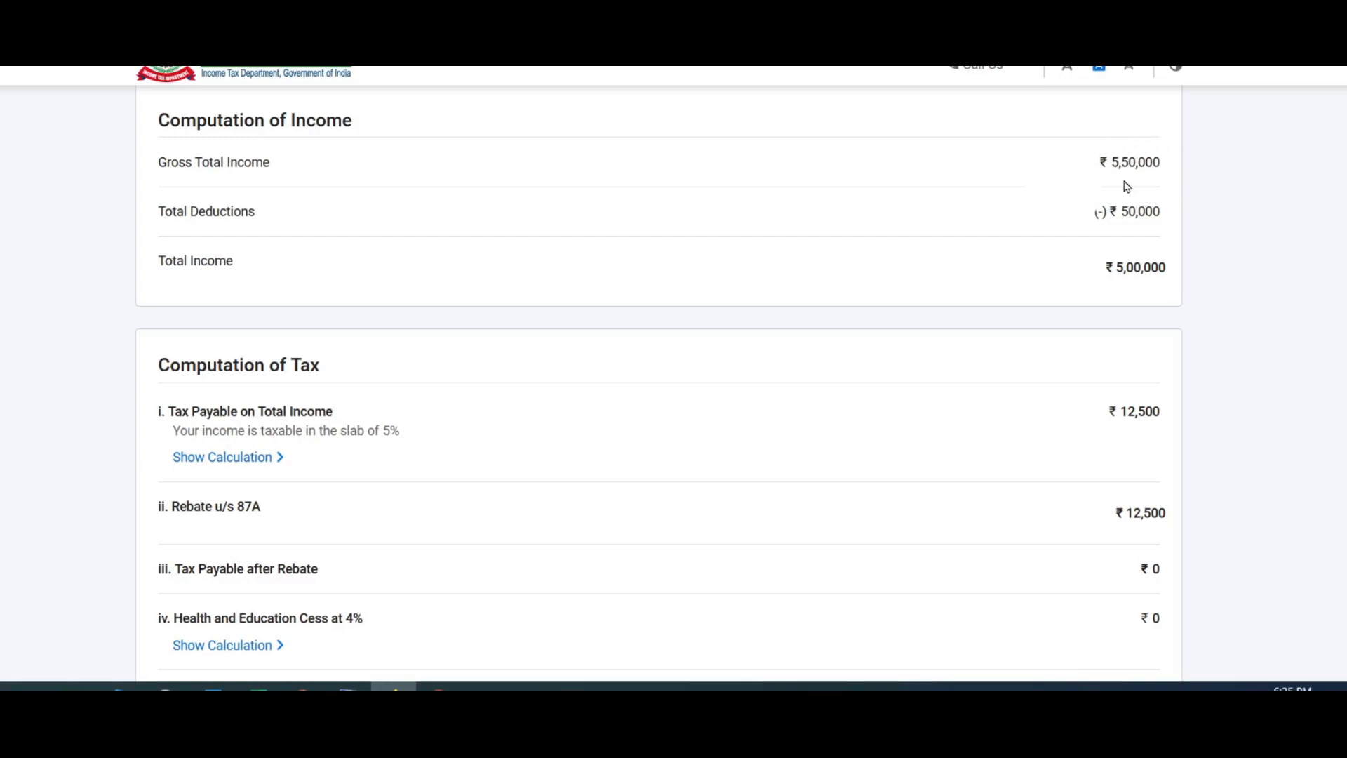
pyautogui.scroll(-12, 1290, 398)
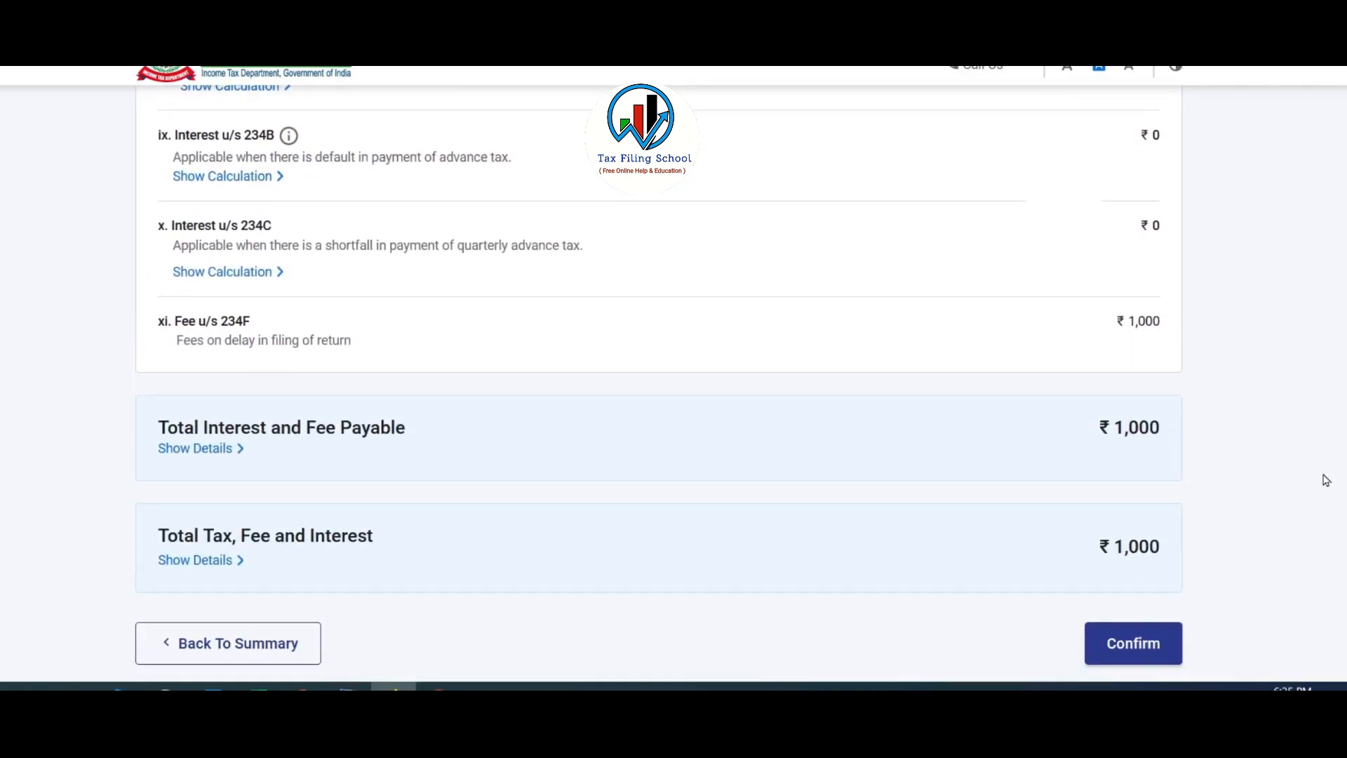
pyautogui.scroll(12, 1329, 242)
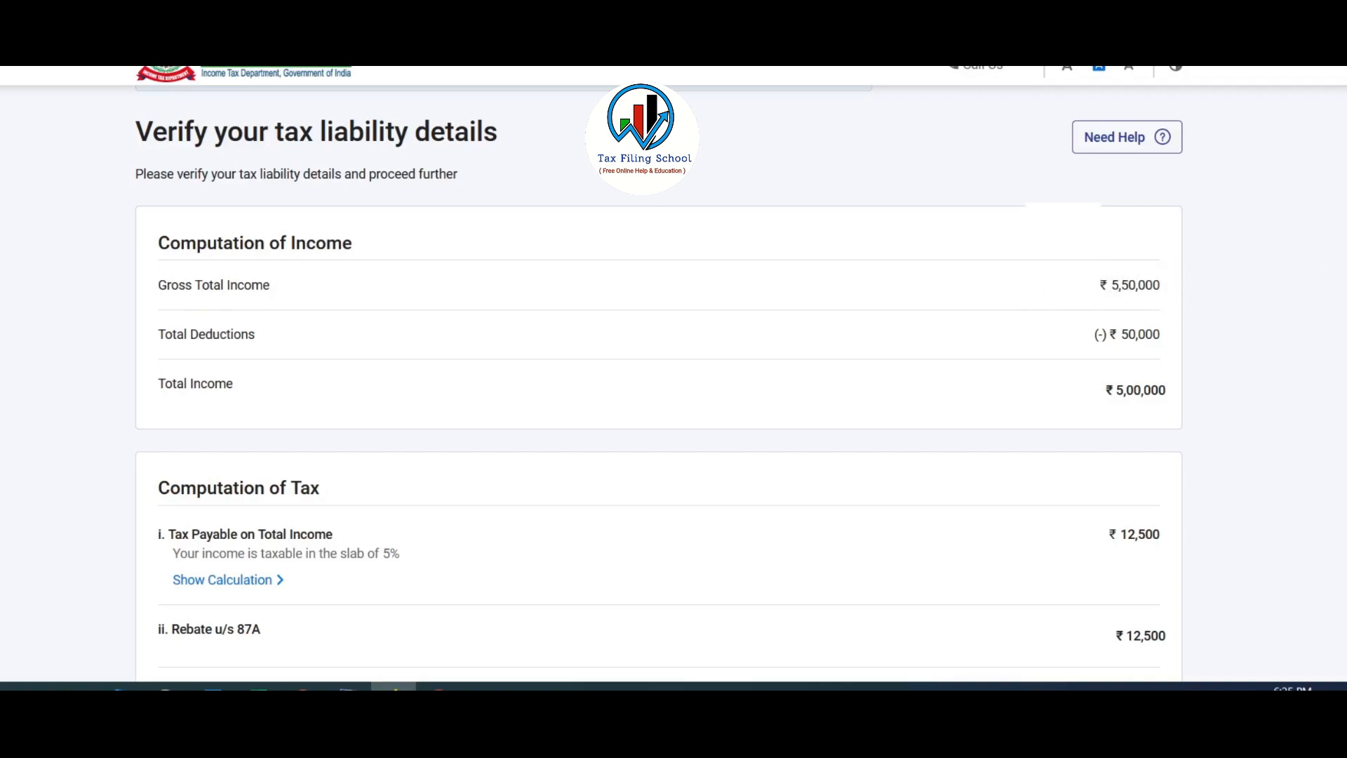
pyautogui.scroll(-3, 659, 384)
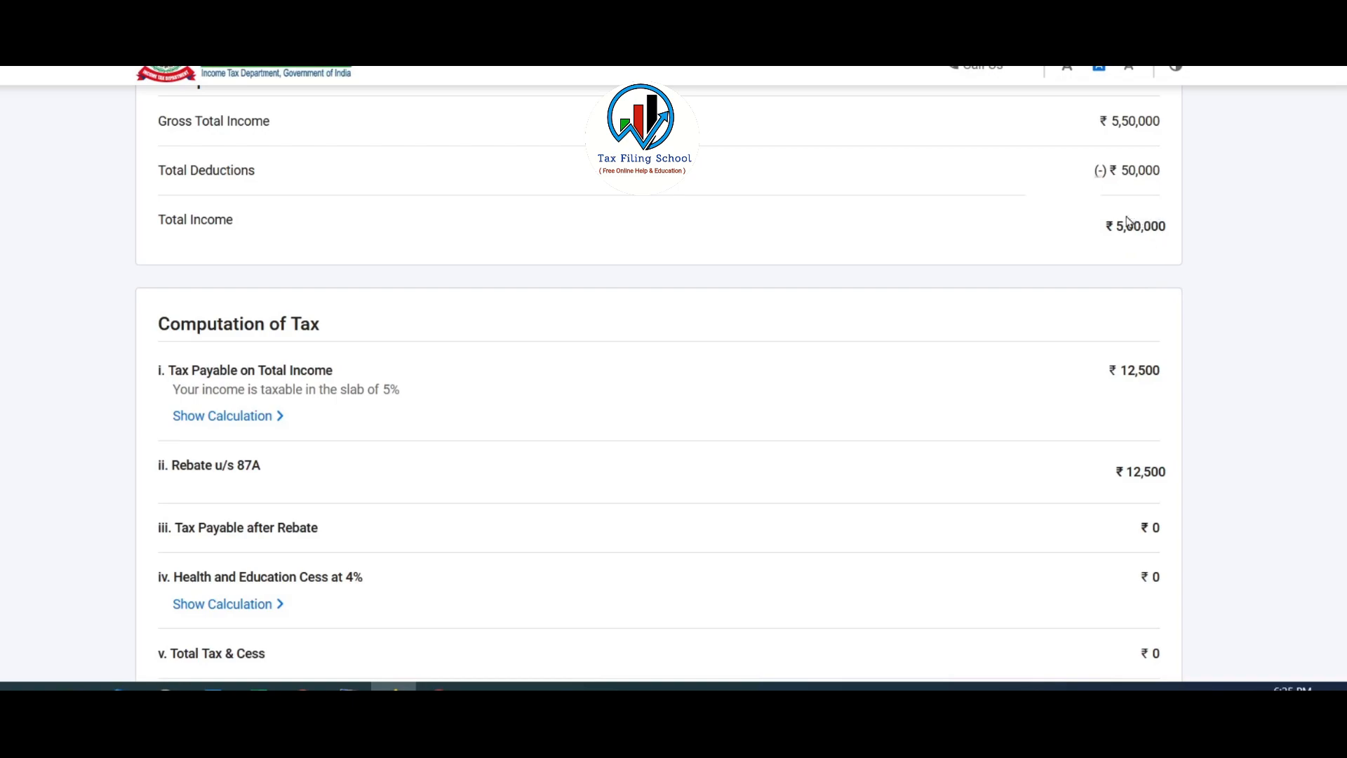
pyautogui.scroll(1, 1342, 252)
pyautogui.scroll(-3, 1104, 246)
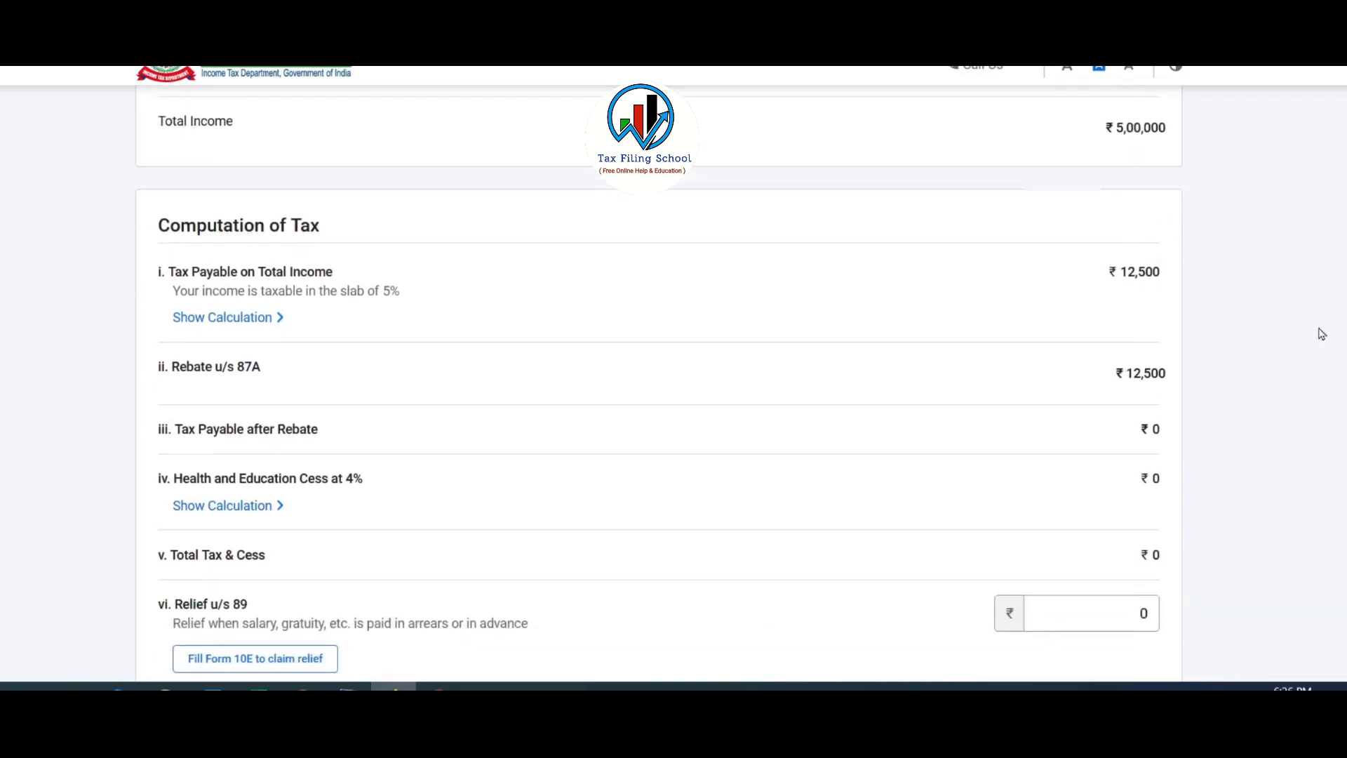
pyautogui.scroll(-10, 1166, 379)
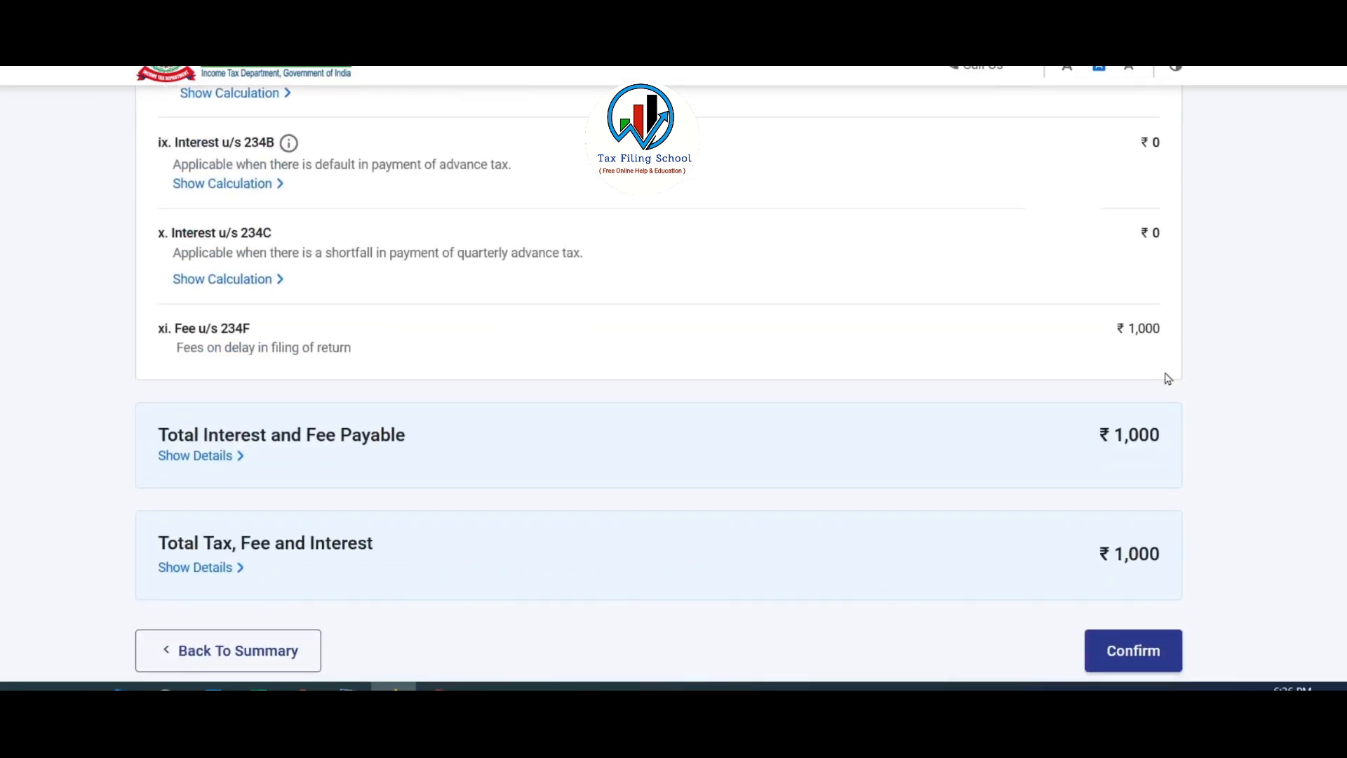
pyautogui.click(1131, 653)
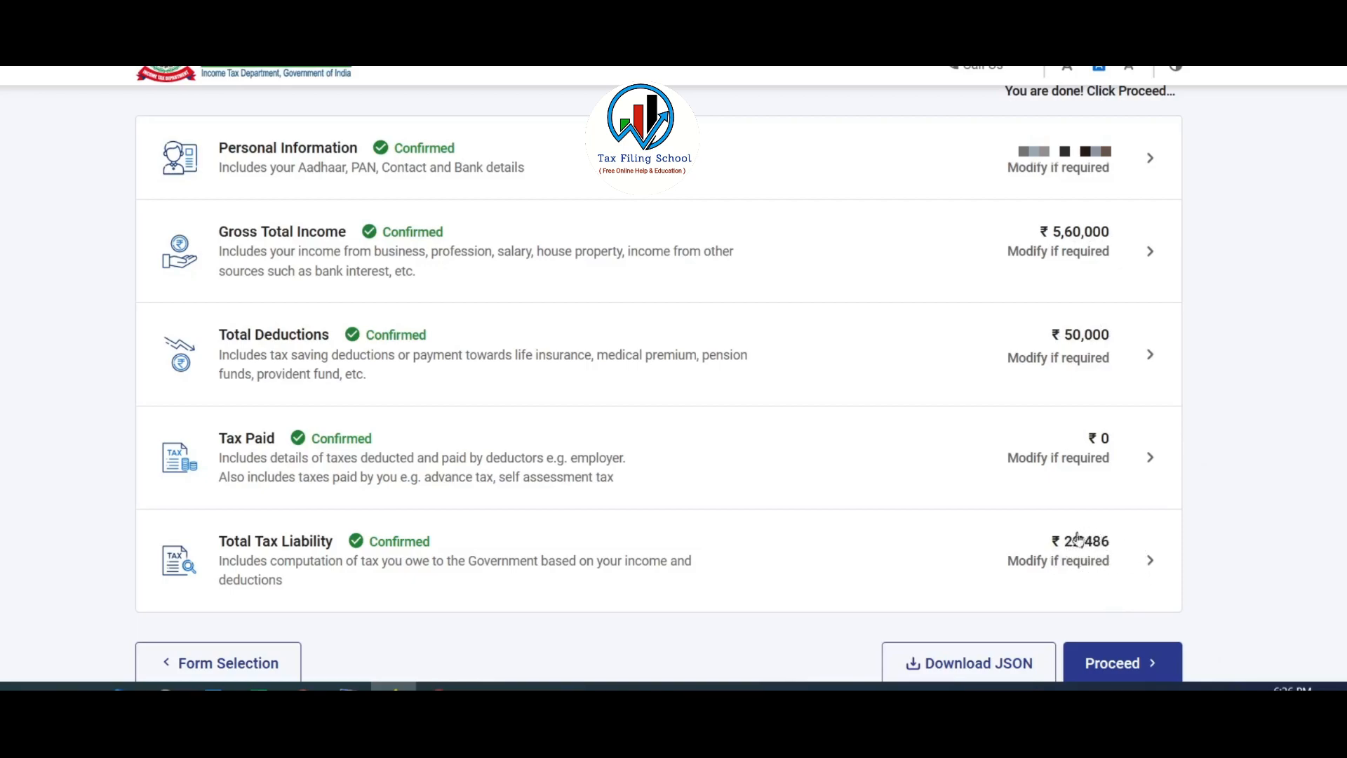
# - Open Total Tax Liability and review the income computation, tax and cess, 234A, 234B and 234C interest, and the fee u/s 234F
pyautogui.click(1115, 567)
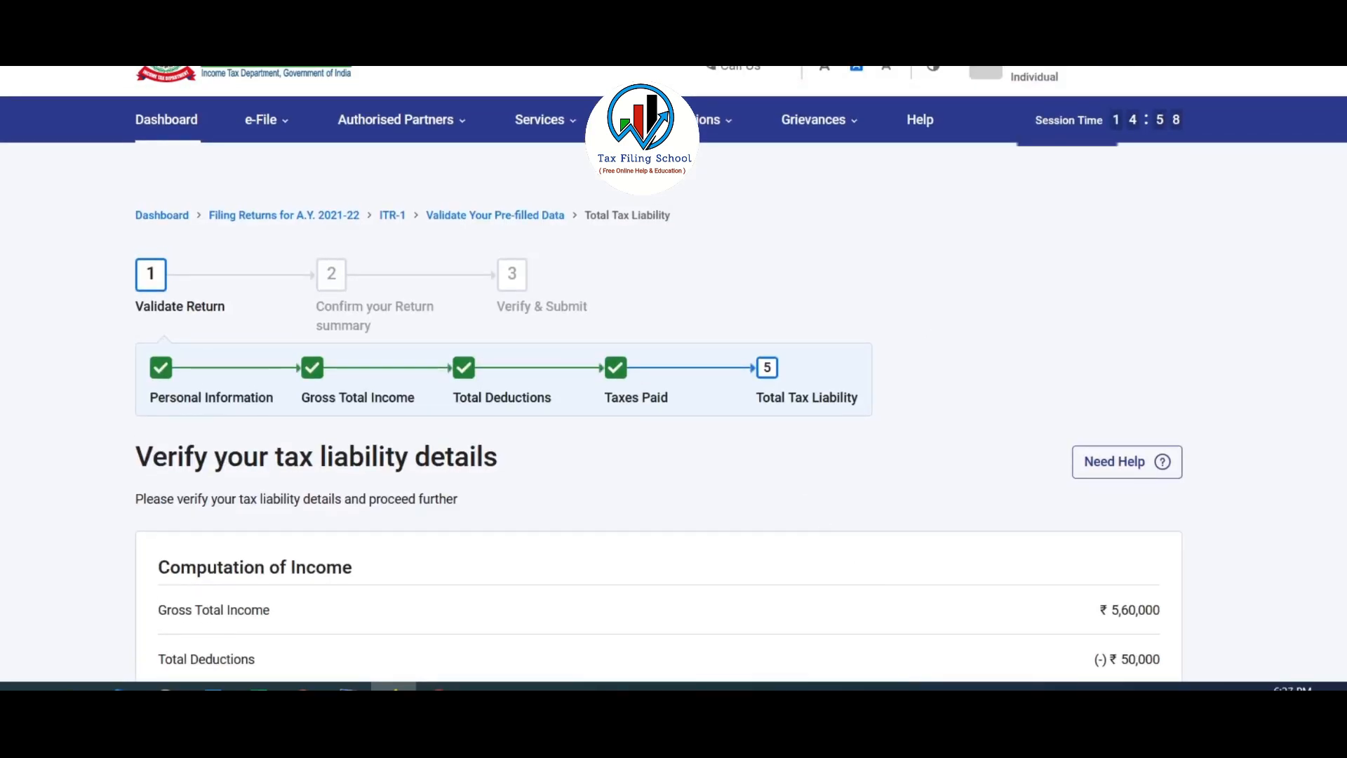
pyautogui.scroll(-5, 1115, 249)
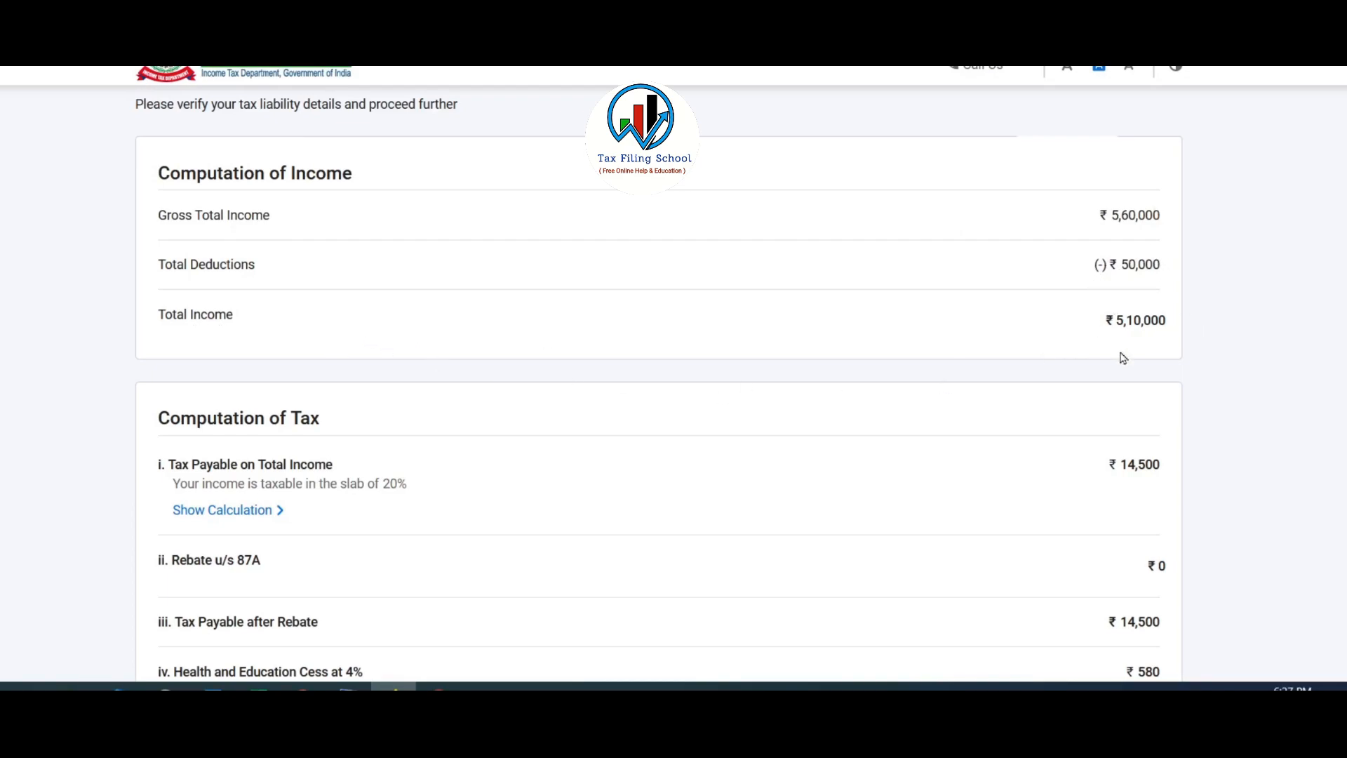
pyautogui.scroll(-3, 1186, 277)
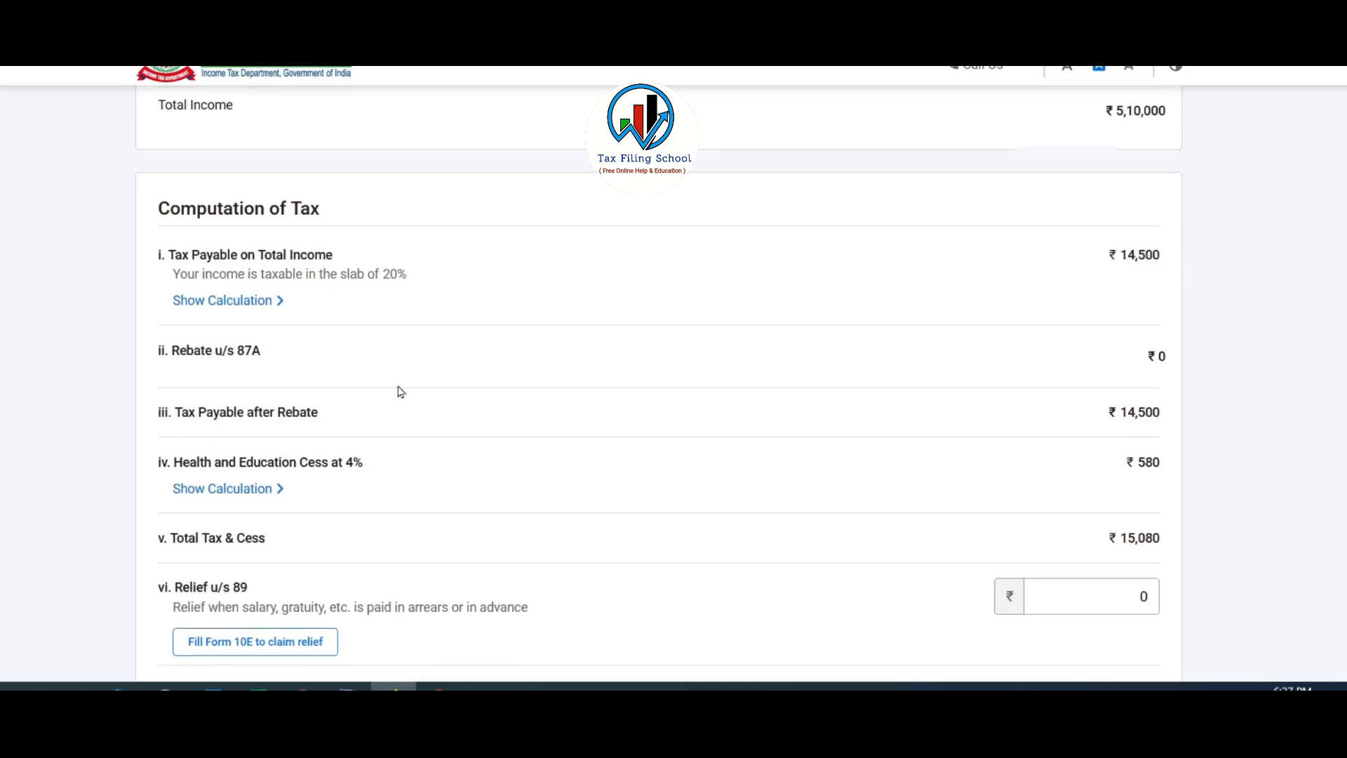
pyautogui.scroll(2, 1143, 262)
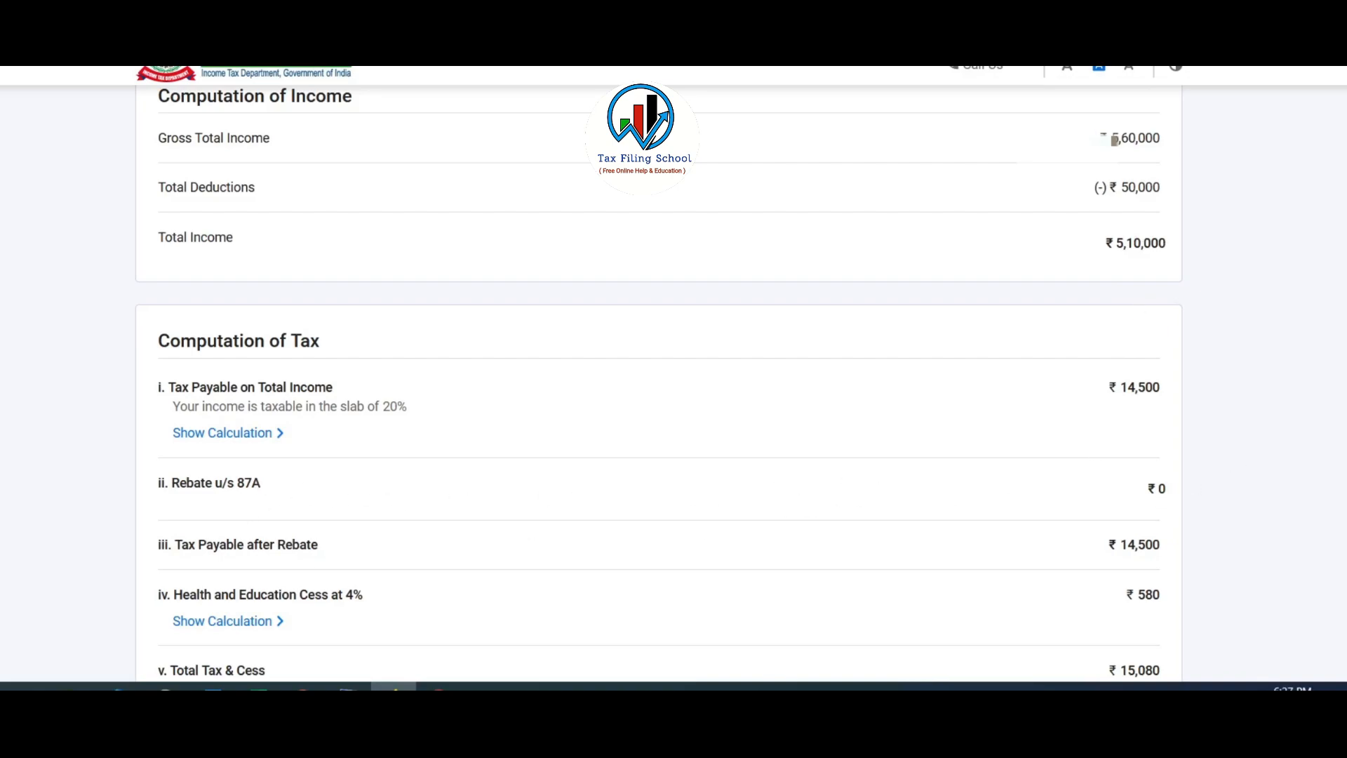
pyautogui.scroll(-2, 1123, 225)
pyautogui.scroll(-6, 1024, 156)
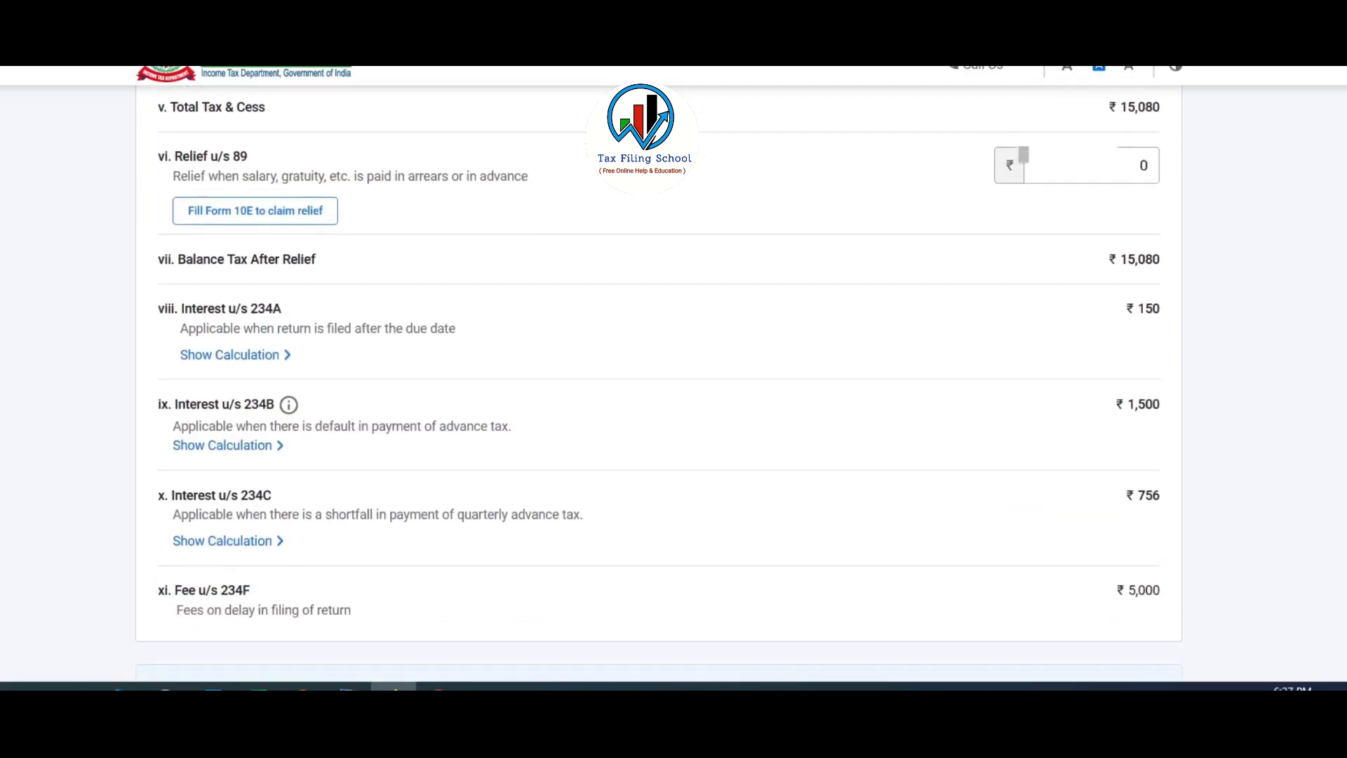
pyautogui.scroll(-3, 1023, 155)
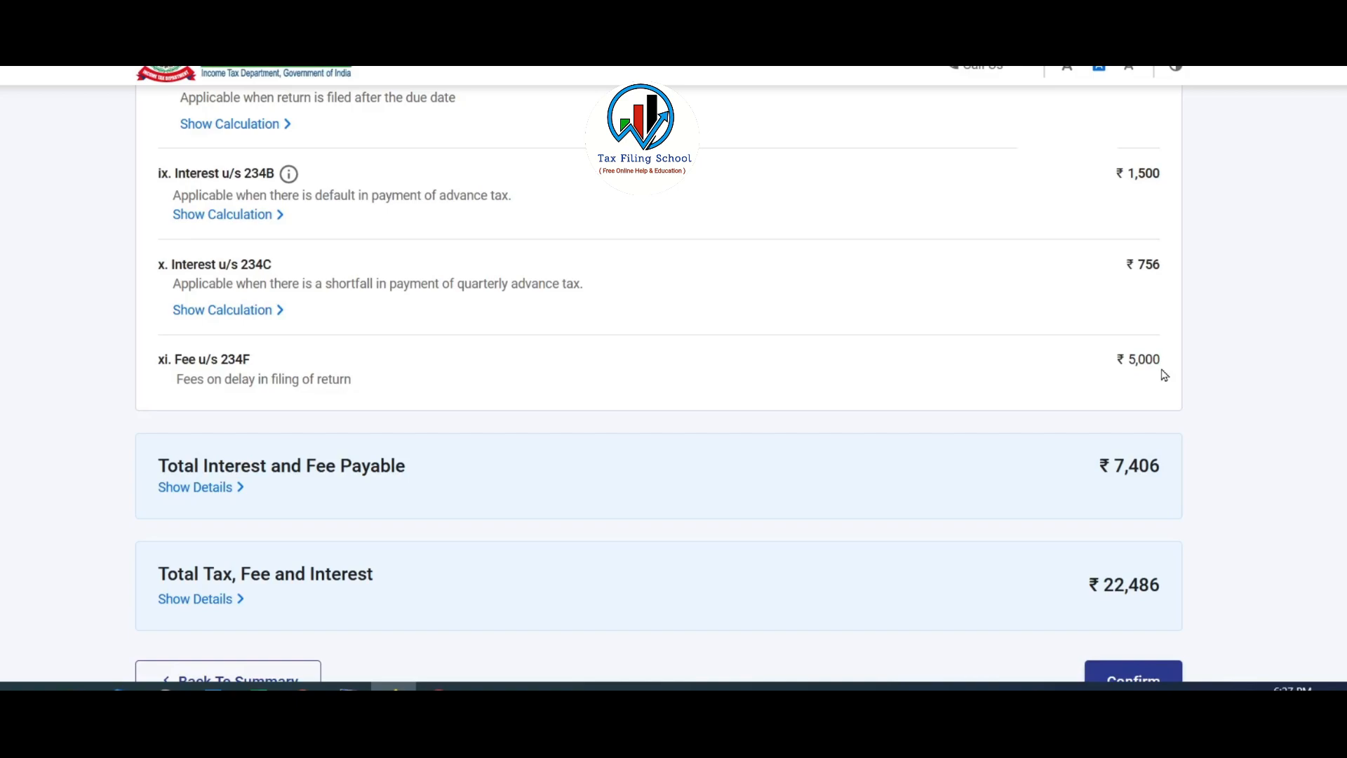
# - Compare the Total Income figure with the section 234F fee and the total tax, fee and interest
pyautogui.scroll(12, 1164, 376)
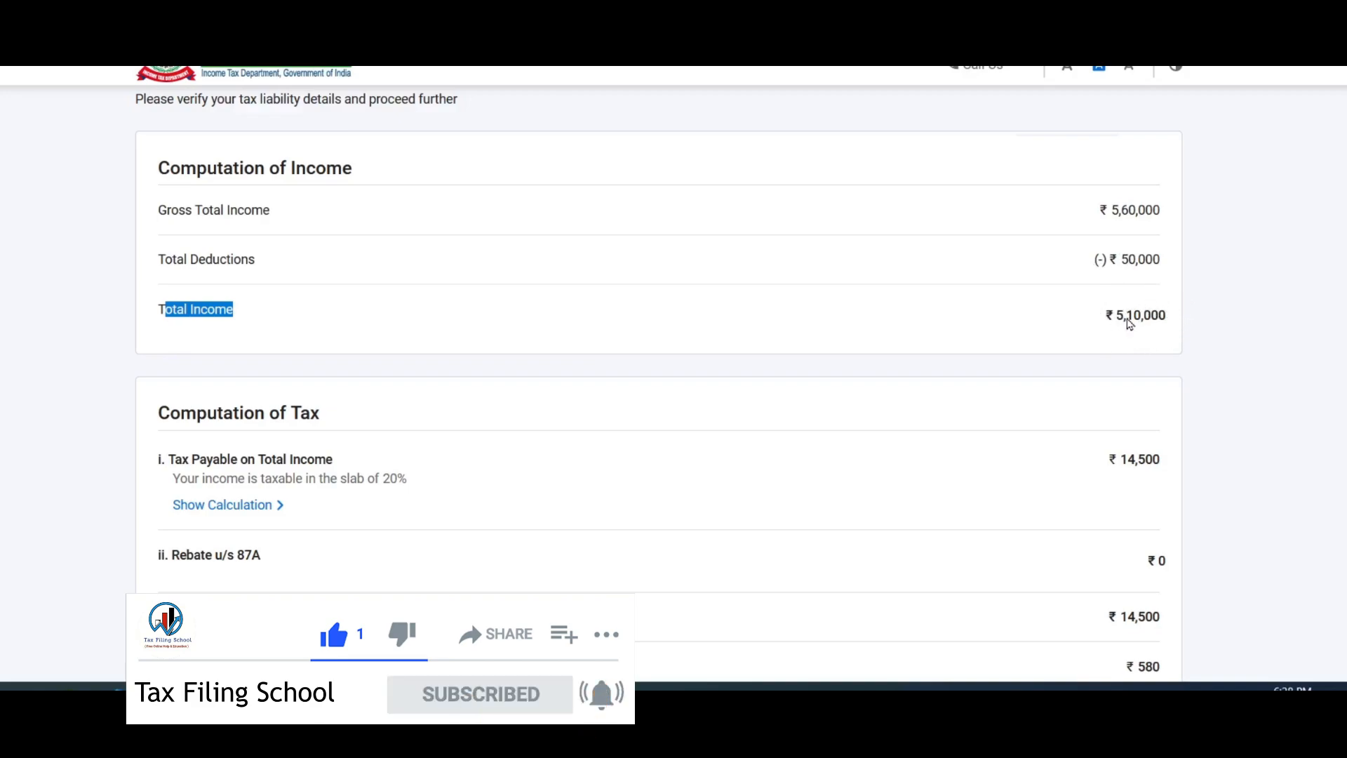
pyautogui.scroll(-10, 1304, 324)
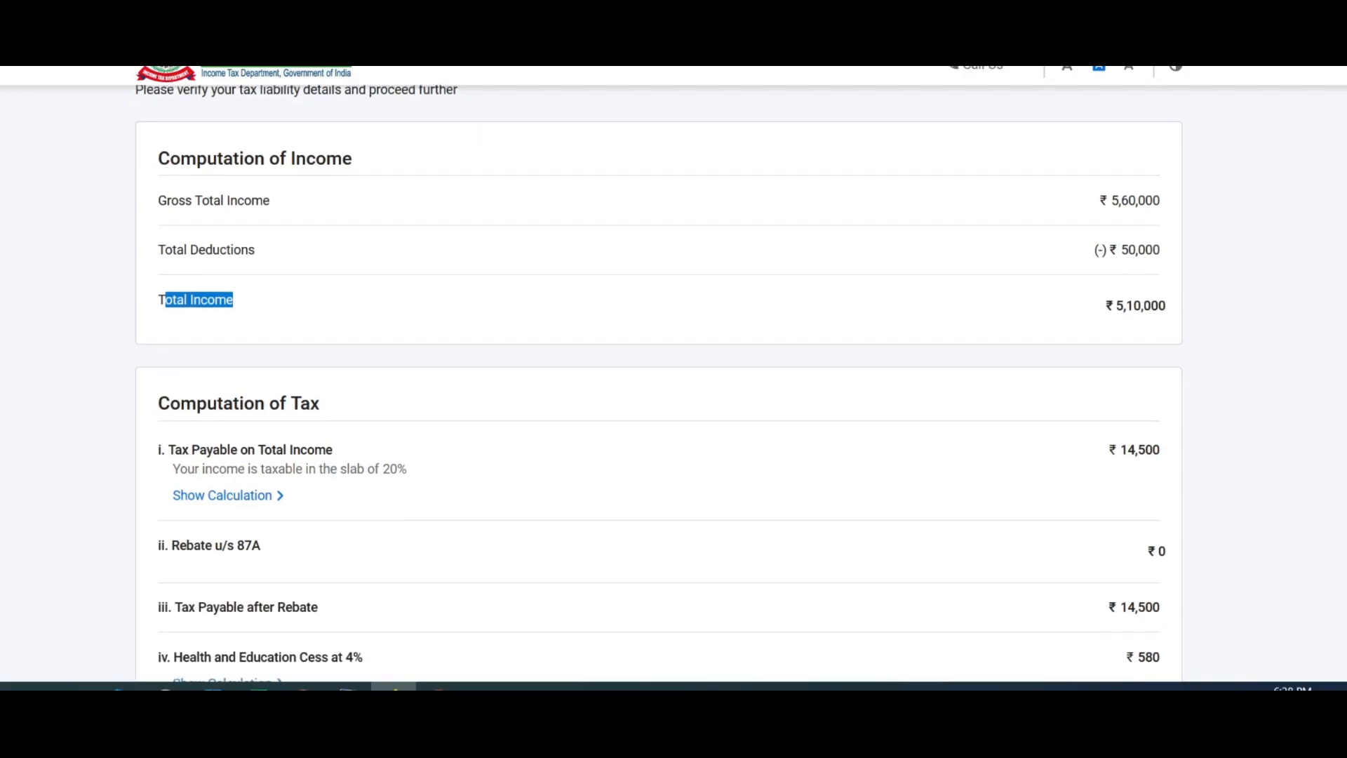
pyautogui.scroll(-1, 1306, 451)
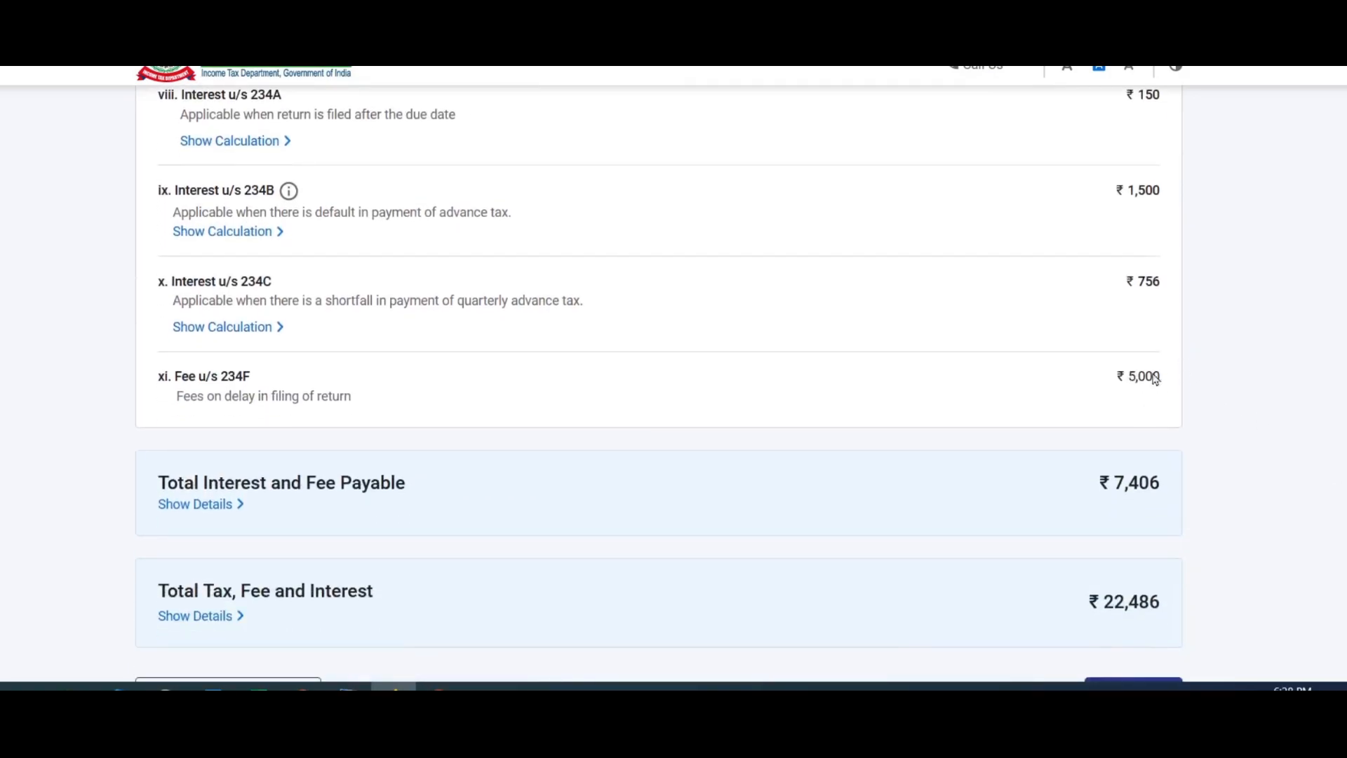
pyautogui.scroll(12, 1119, 361)
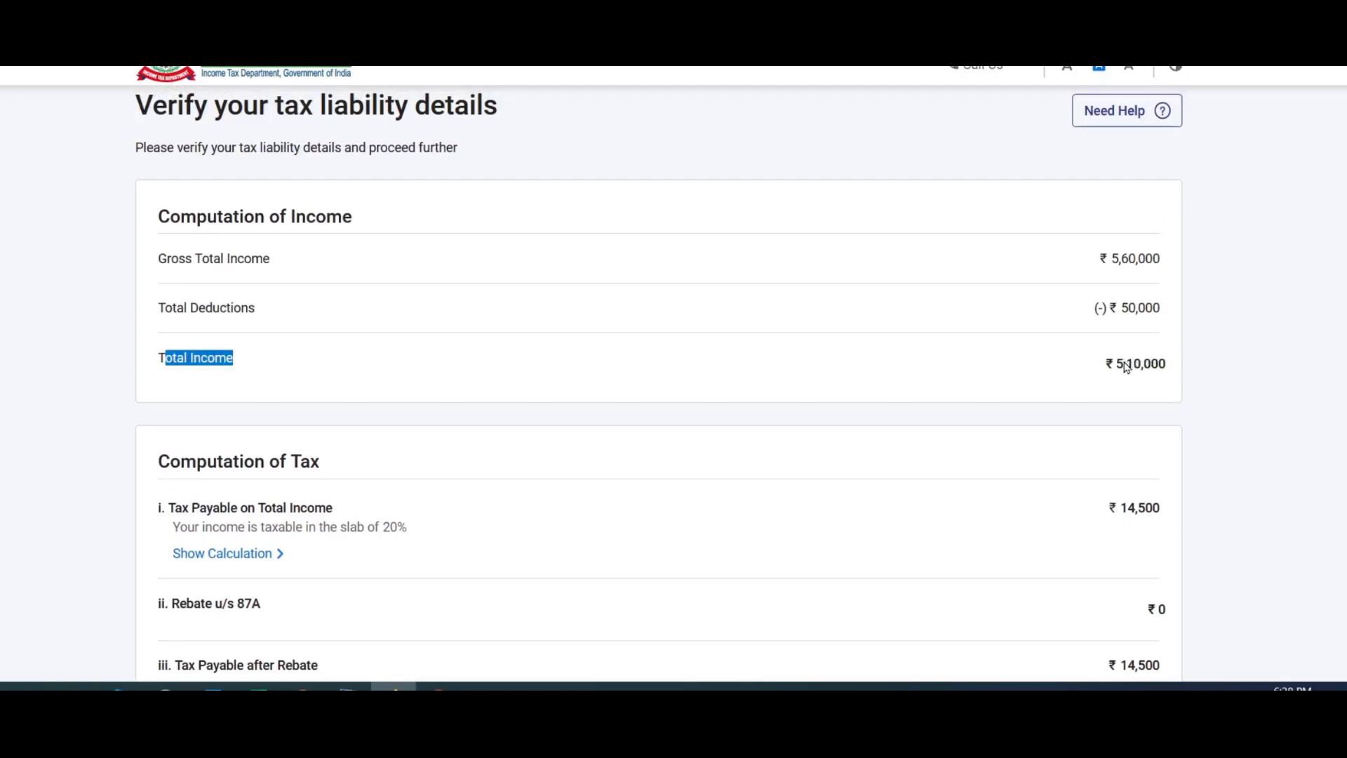
pyautogui.scroll(-10, 1303, 431)
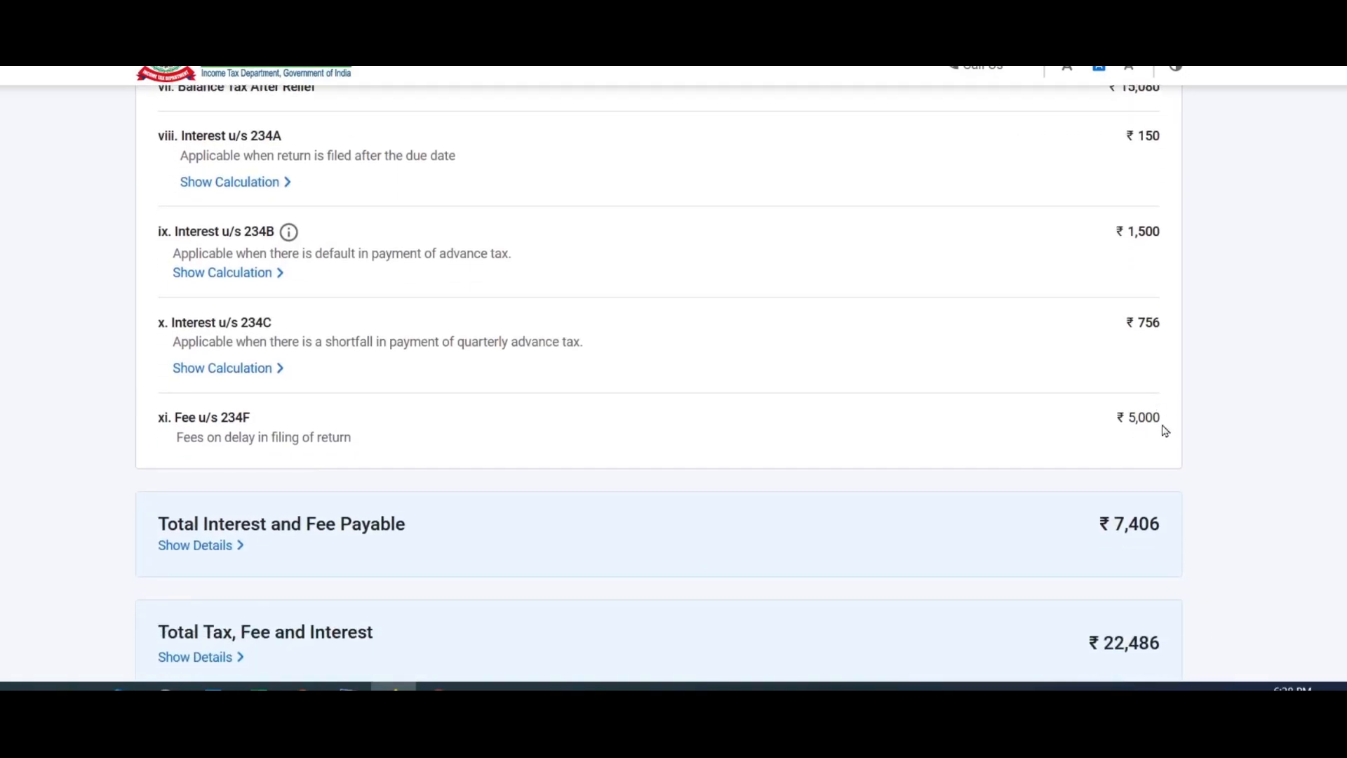
pyautogui.scroll(-3, 1311, 452)
pyautogui.scroll(12, 659, 383)
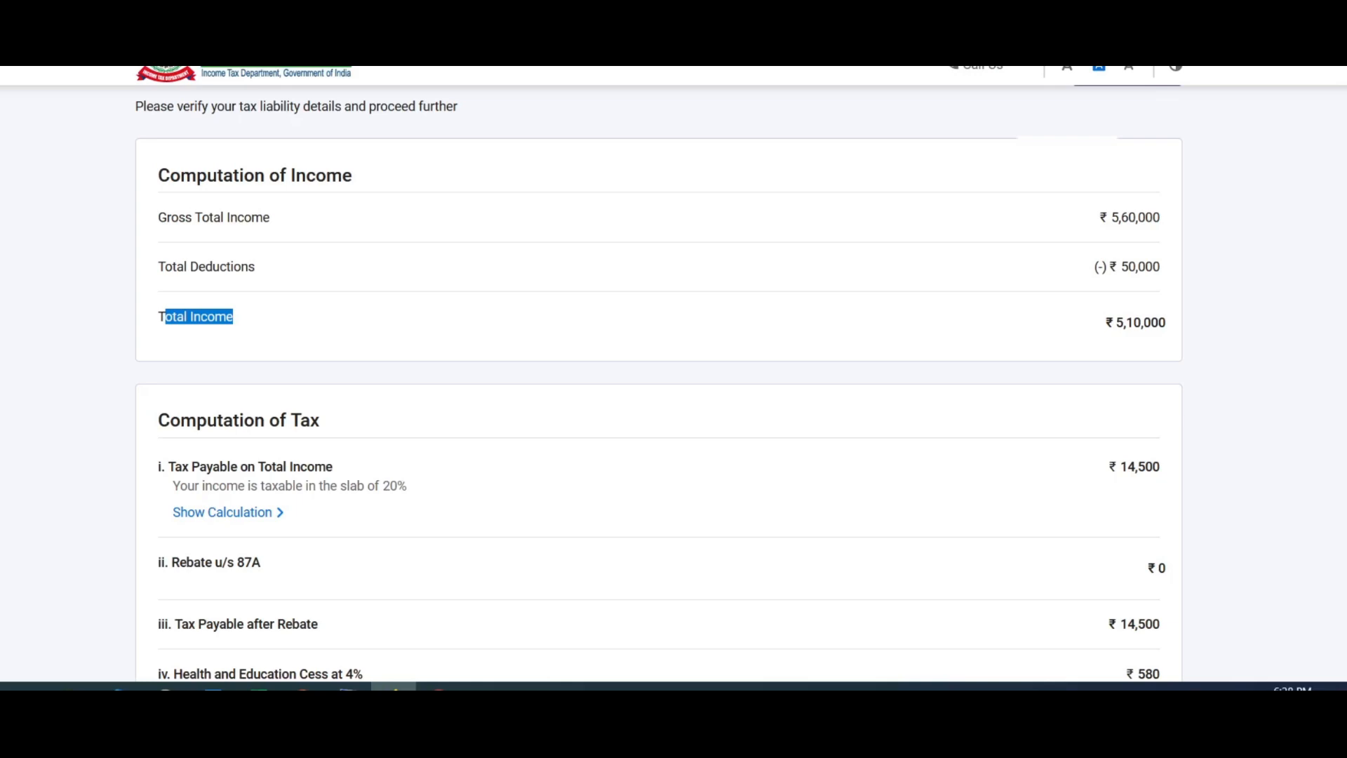
# - Examine the Gross Total Income and Total Income rows in the Computation of Income, highlighting the gross total income line
pyautogui.moveTo(161, 218); pyautogui.dragTo(281, 237)
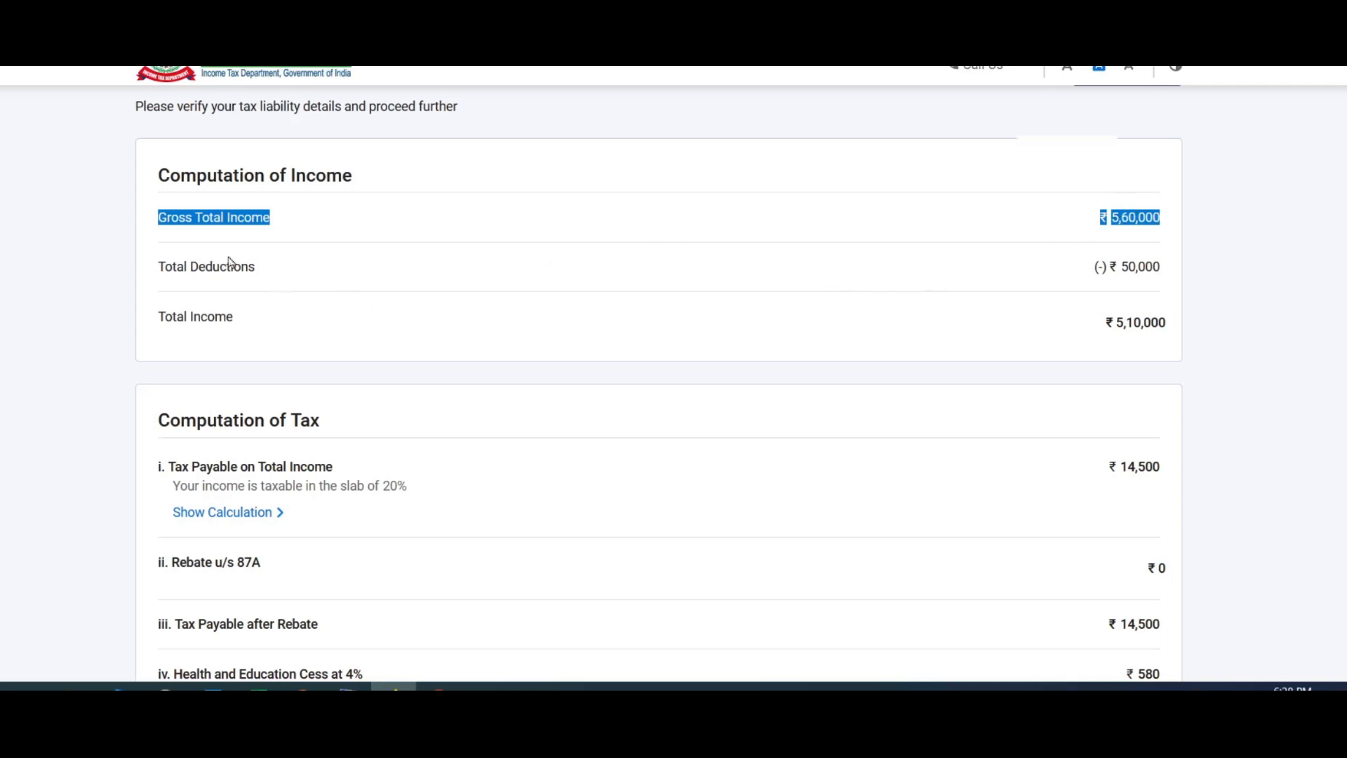
pyautogui.click(161, 224)
pyautogui.moveTo(161, 225); pyautogui.dragTo(281, 224)
pyautogui.click(283, 224)
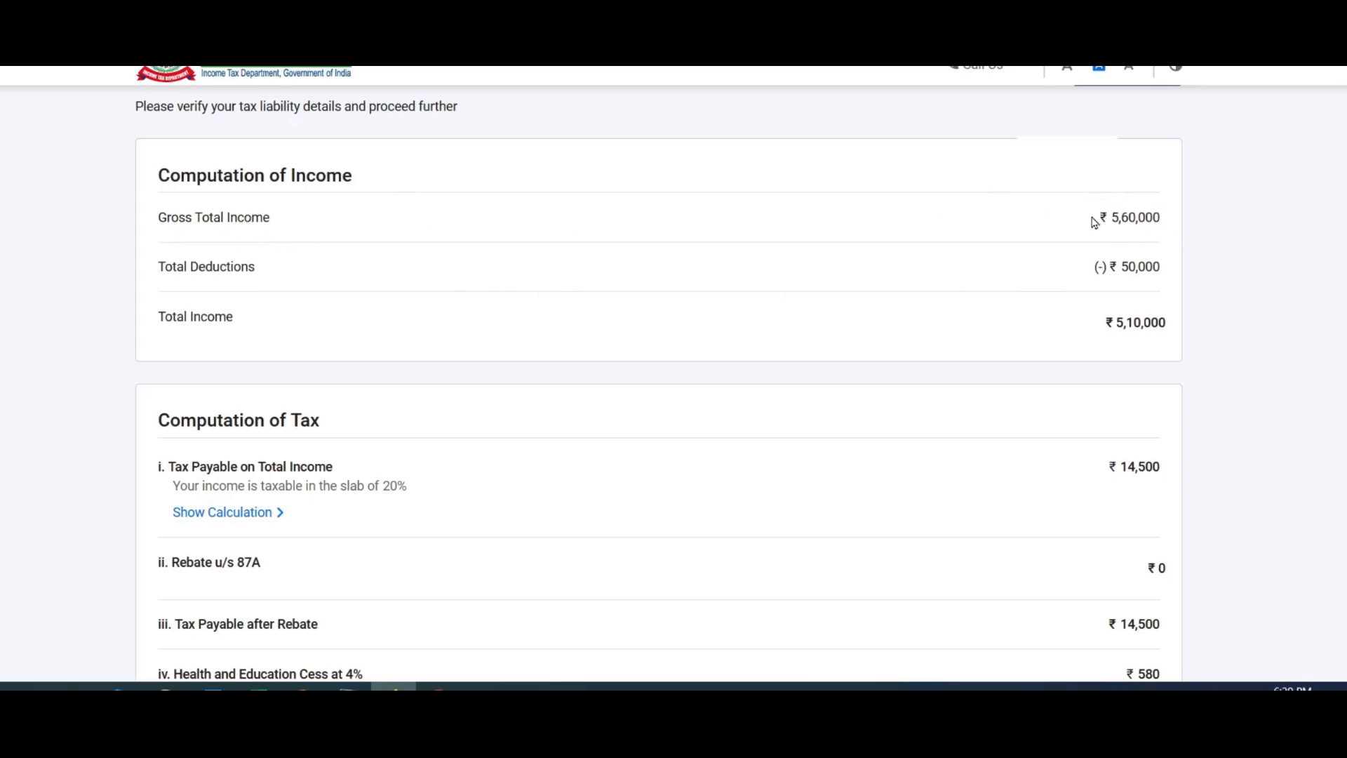
pyautogui.moveTo(150, 220); pyautogui.dragTo(188, 223)
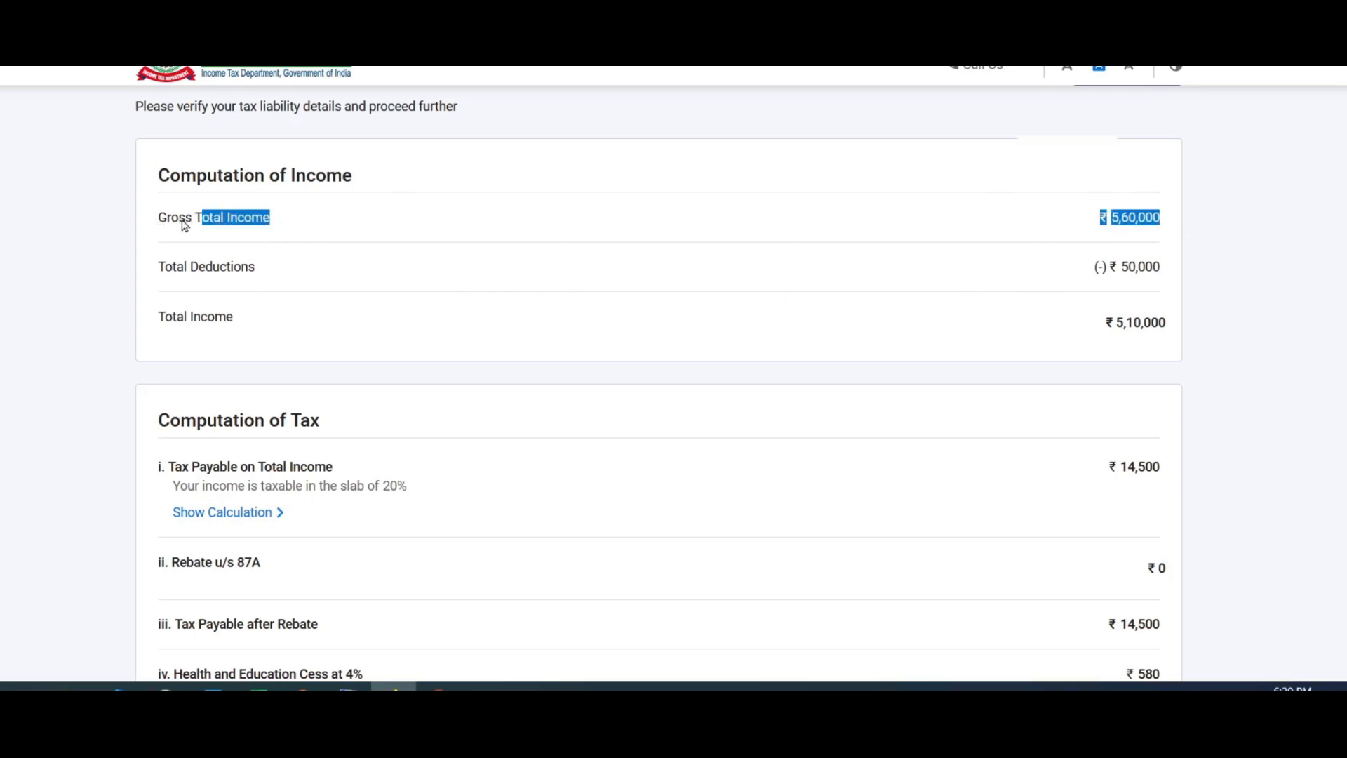
pyautogui.click(188, 223)
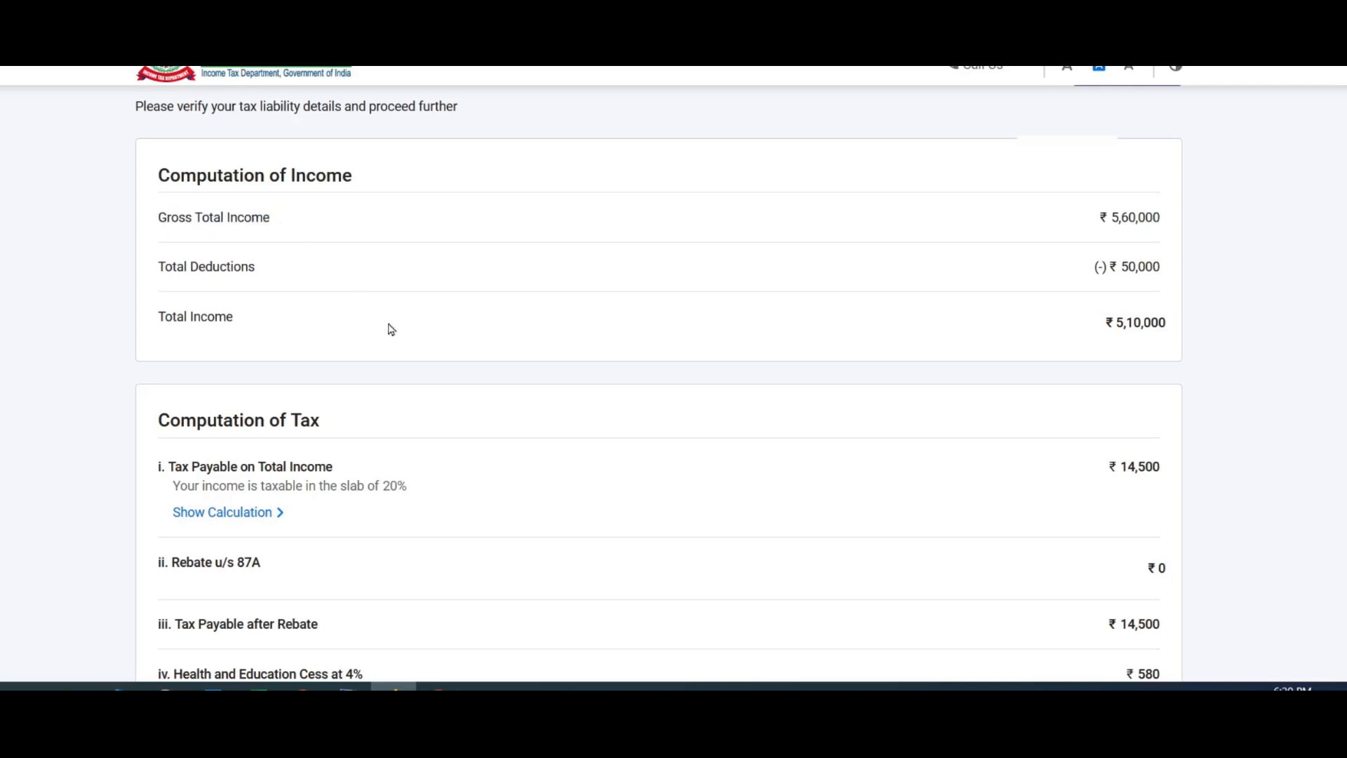
pyautogui.doubleClick(197, 330)
pyautogui.click(199, 334)
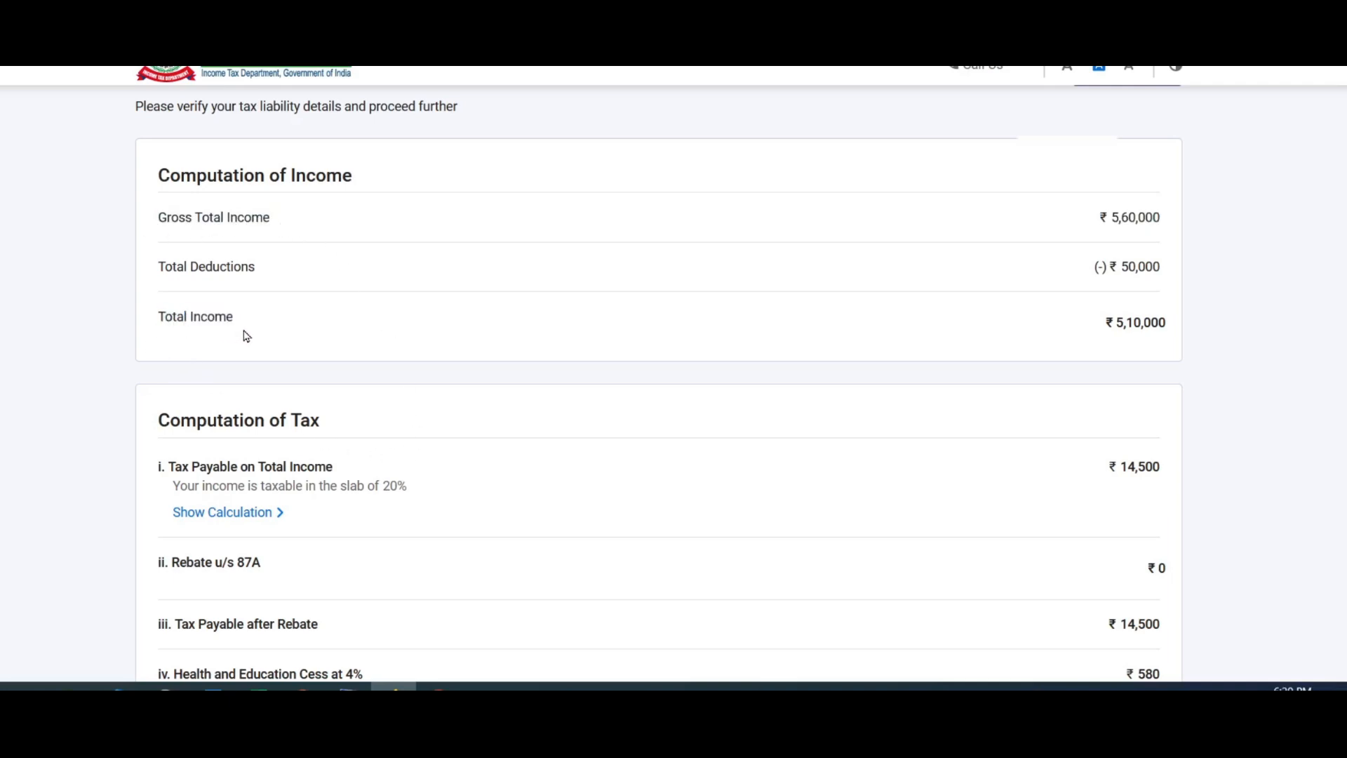